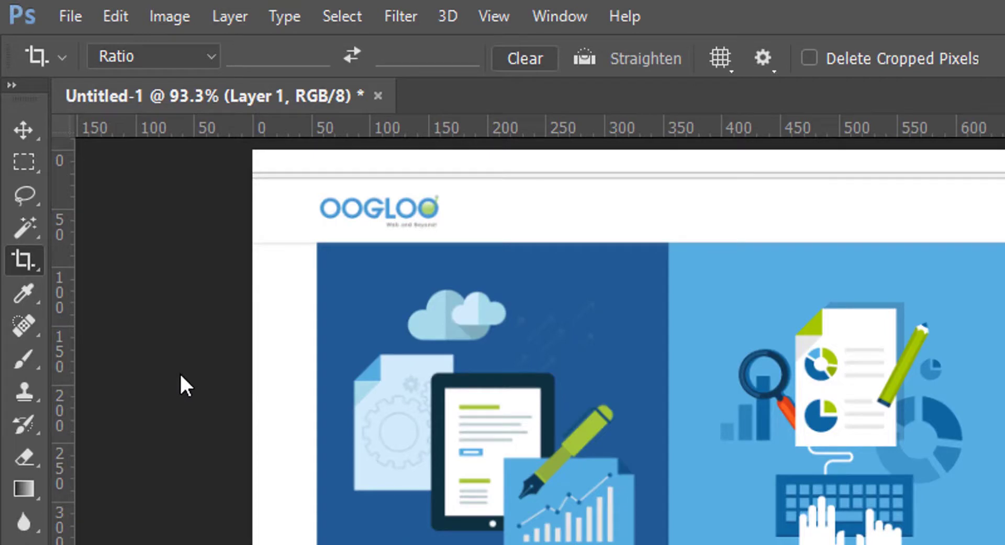
Expand the Crop tool flyout to reveal the Slice and Slice Select tools.
left_click(24, 130)
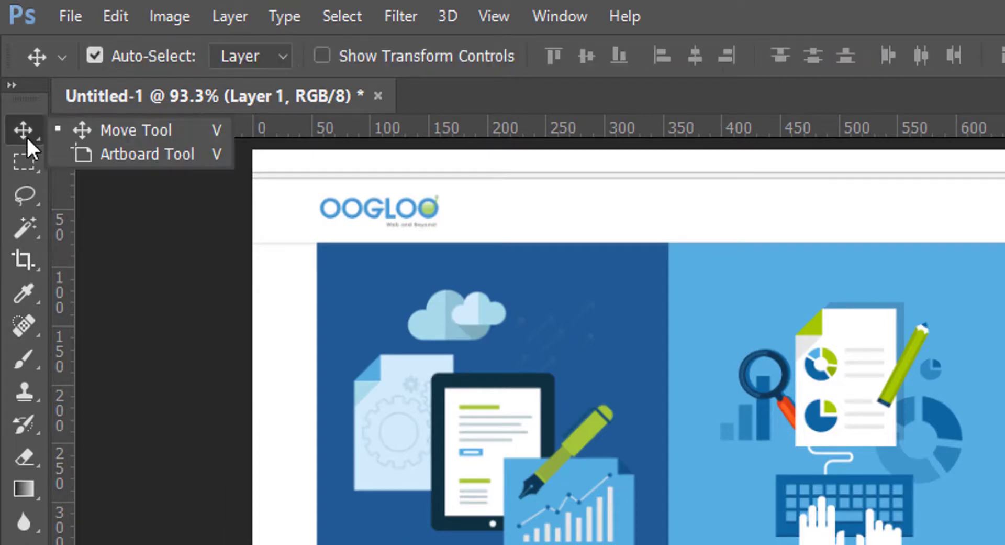
left_click(22, 166)
left_click(24, 257)
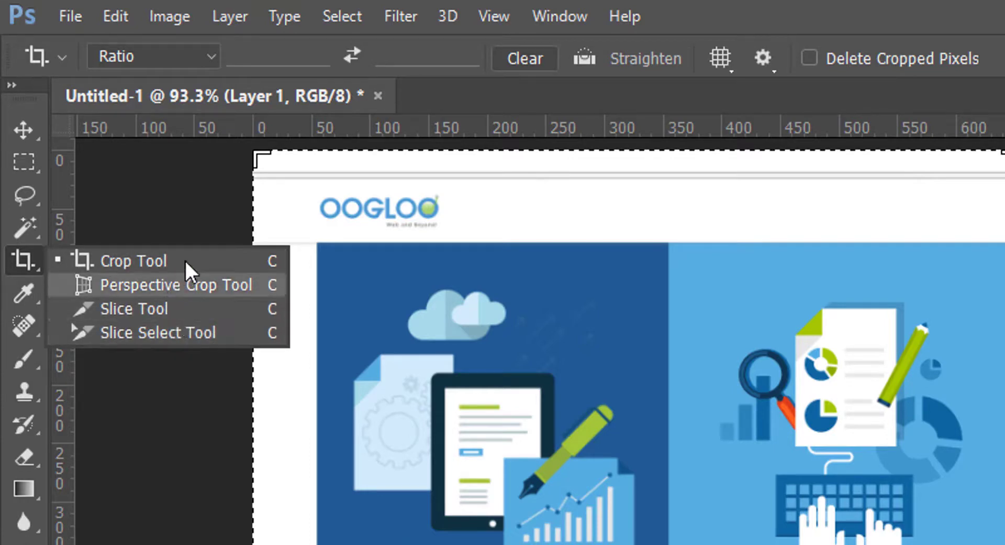
left_click(26, 260)
left_click(26, 260)
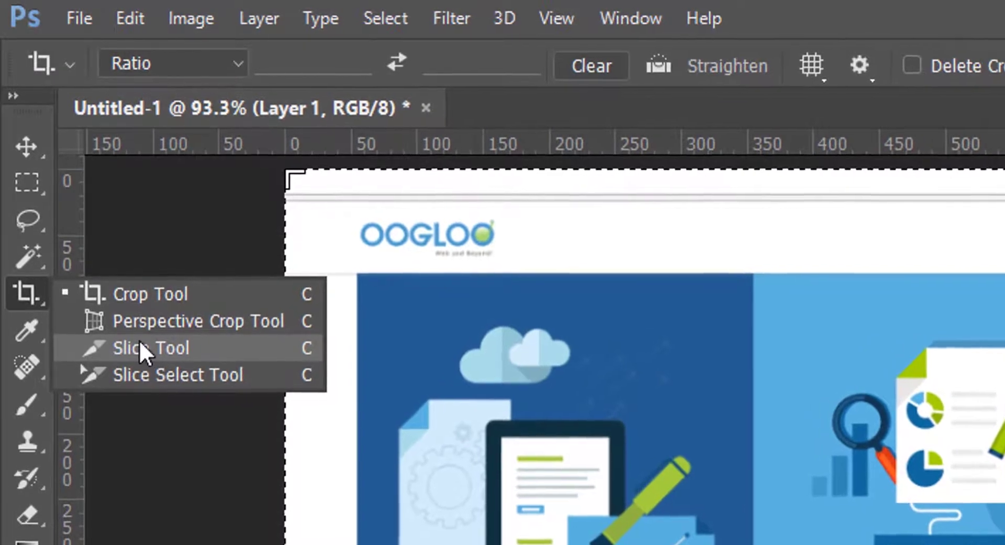
Activate the Slice Tool and cancel a new tool preset from the Tool Preset picker.
left_click(179, 349)
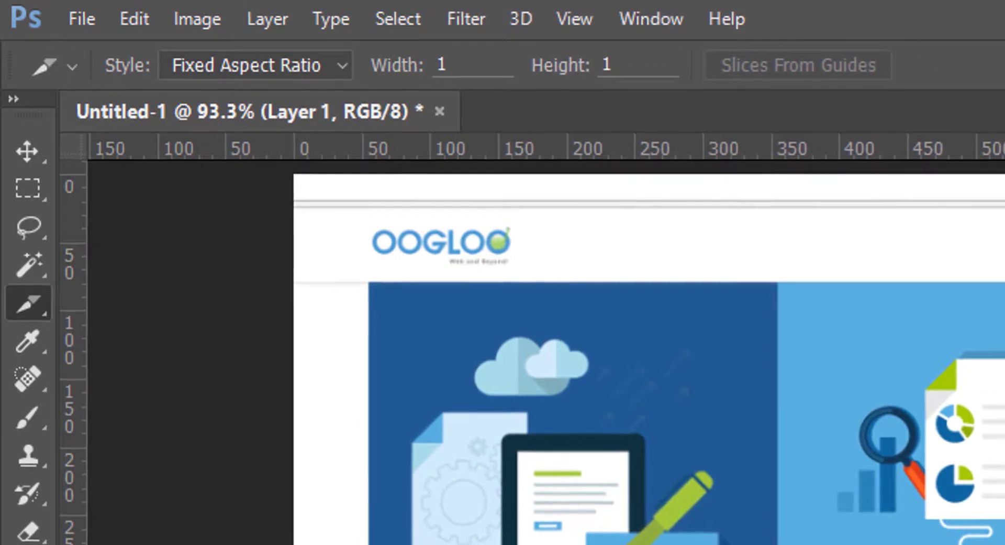
left_click(73, 67)
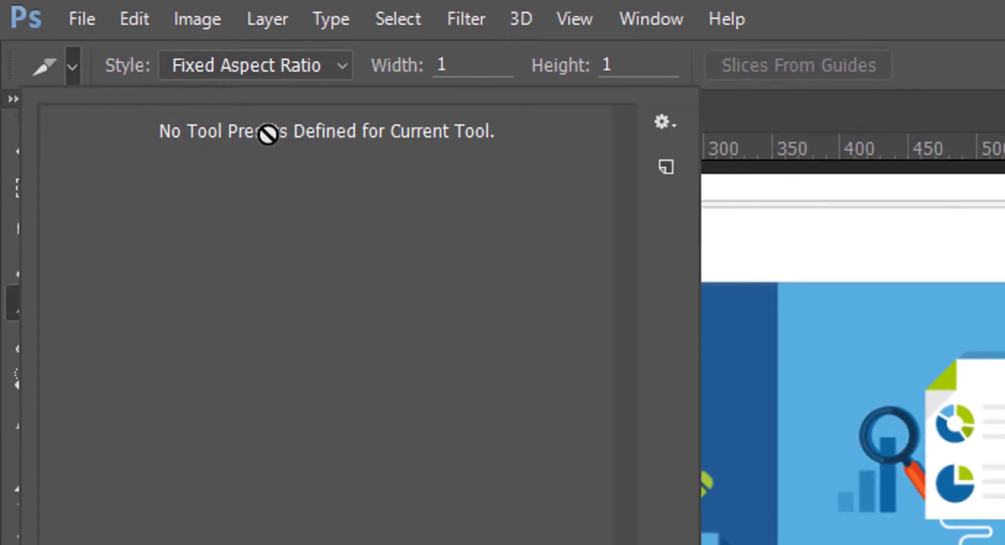
left_click(671, 124)
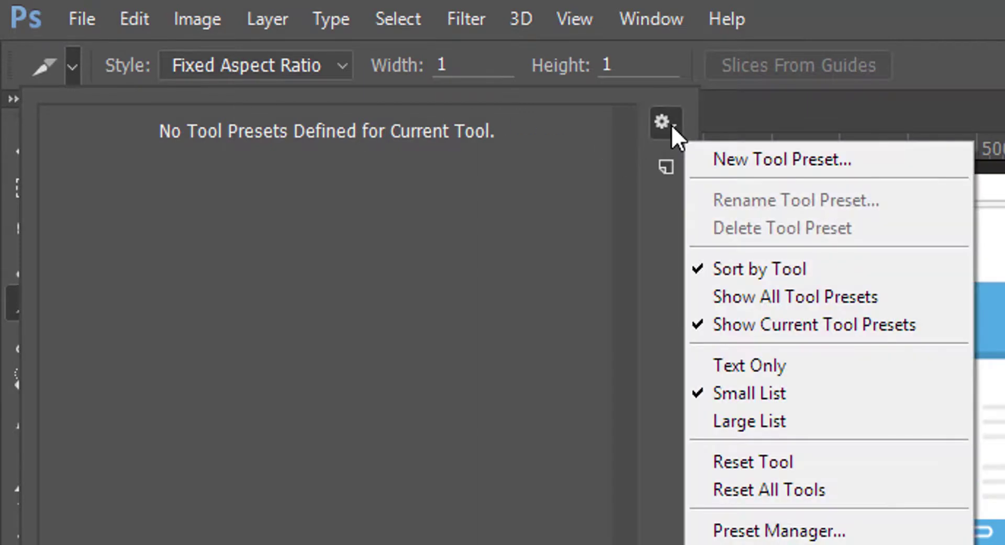
left_click(660, 272)
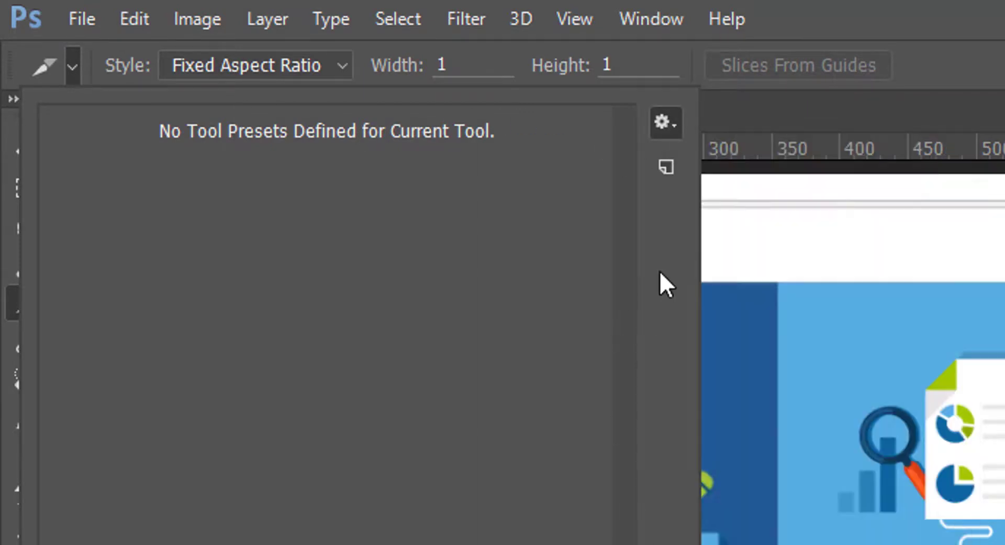
left_click(668, 167)
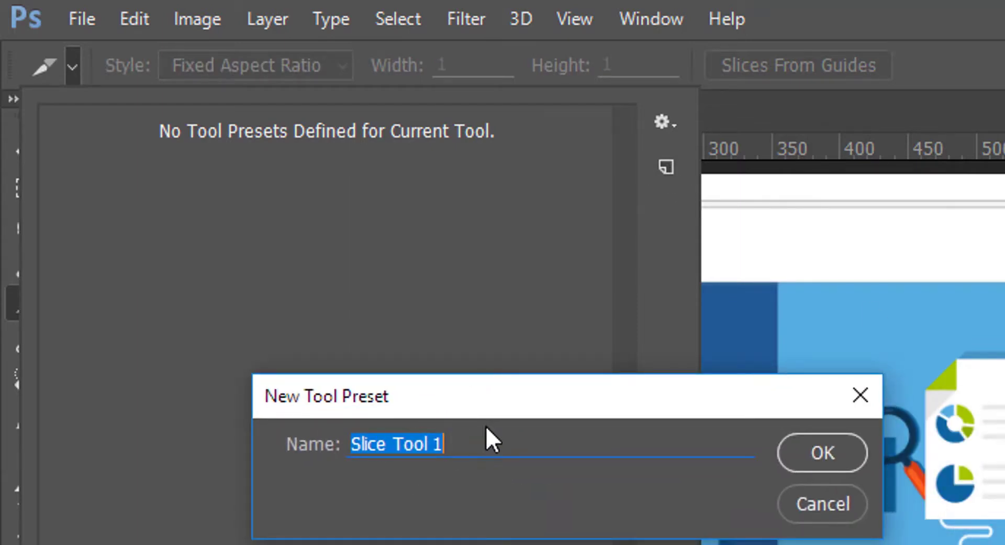
left_click(831, 506)
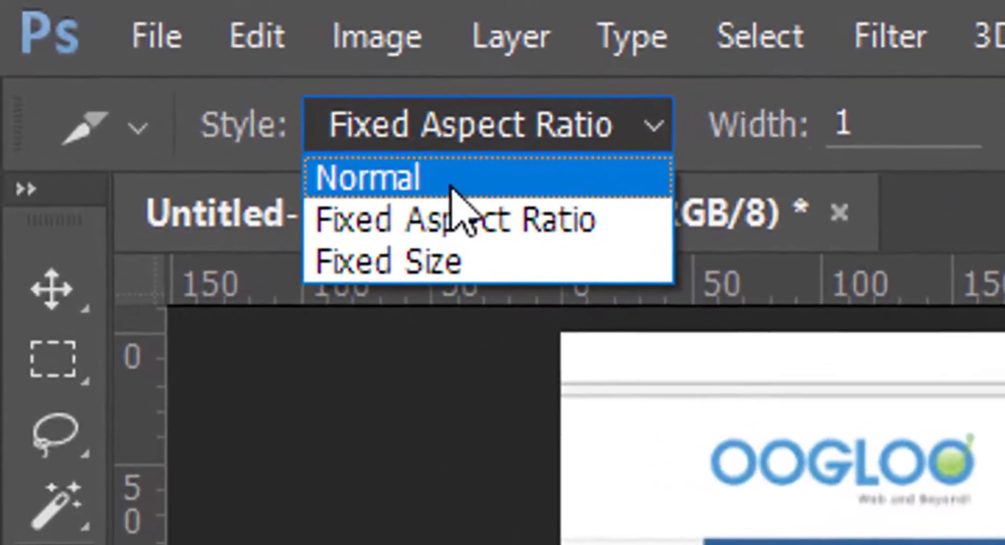
Try the Normal, Fixed Aspect Ratio and Fixed Size slice styles.
left_click(471, 181)
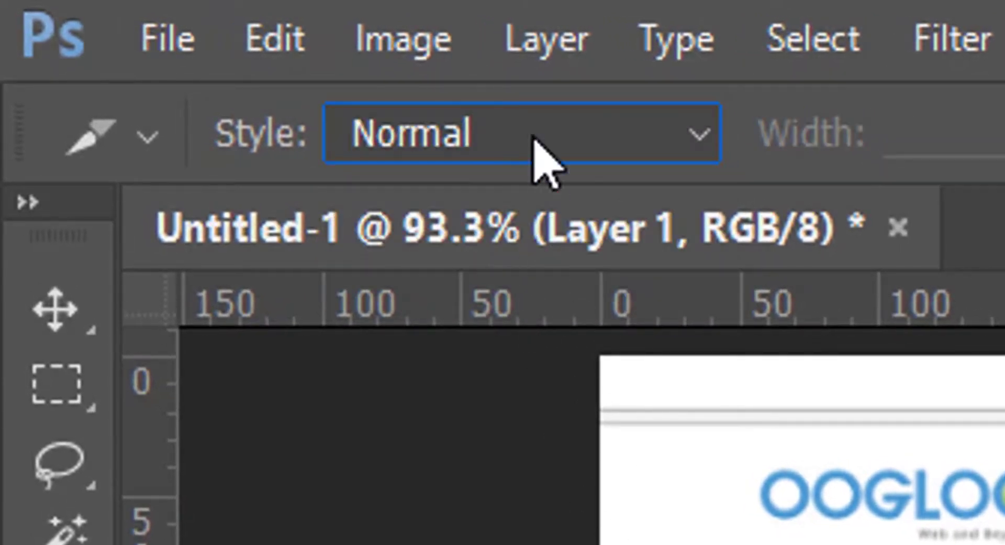
left_click(603, 144)
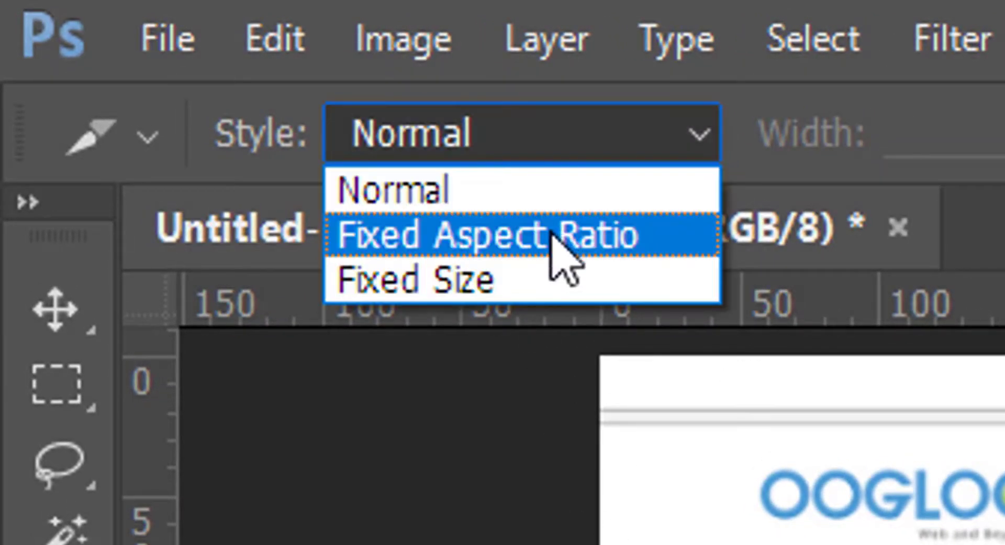
left_click(552, 236)
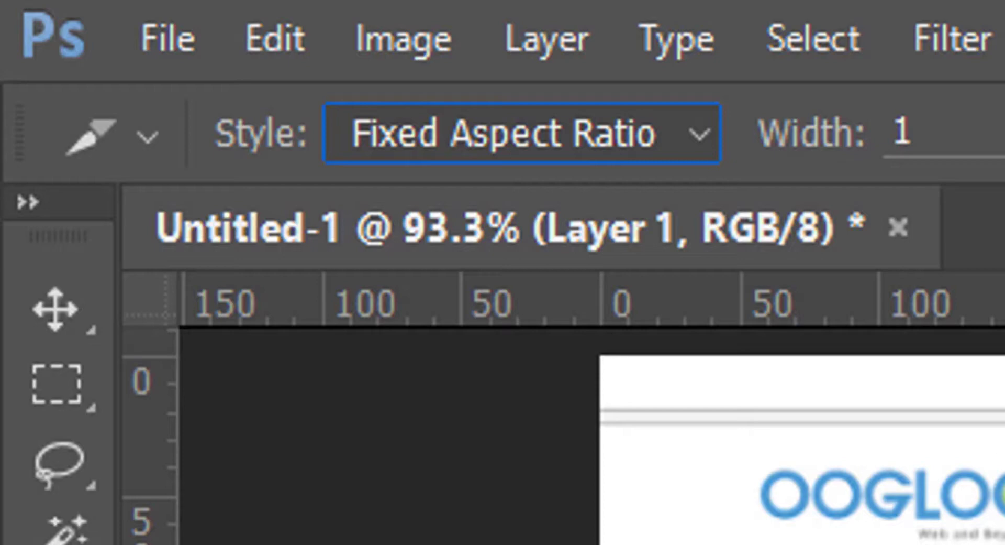
left_click(571, 147)
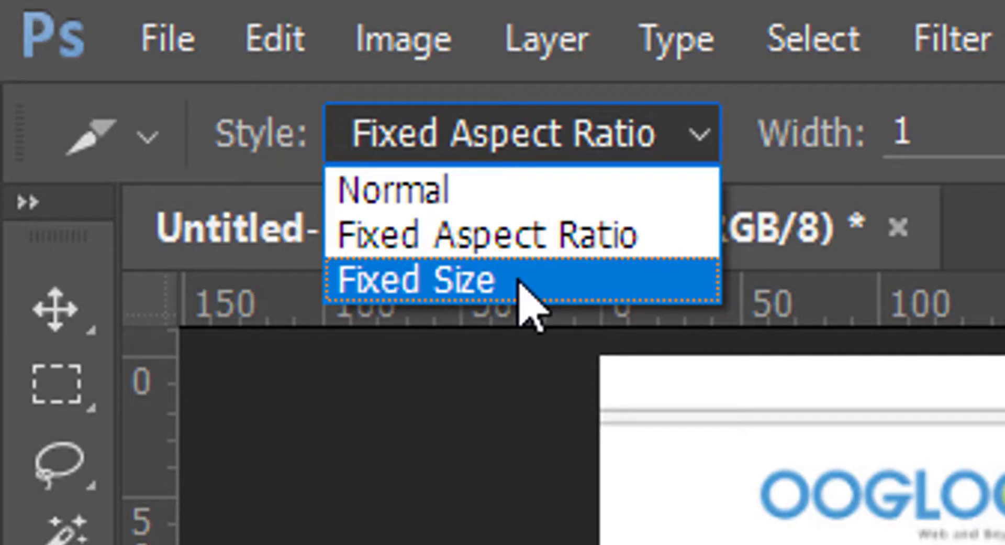
left_click(520, 286)
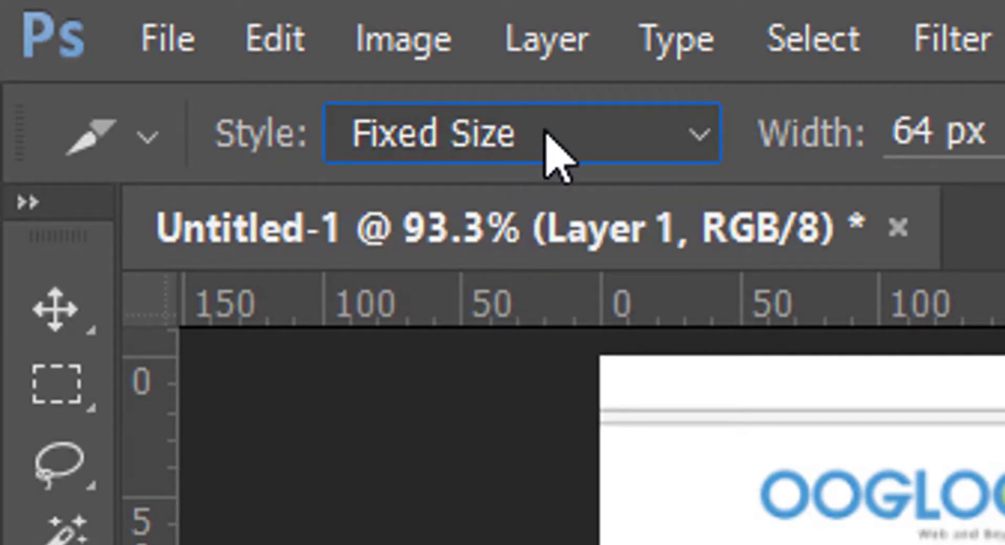
Return the Slice tool style to Normal.
key("Tab")
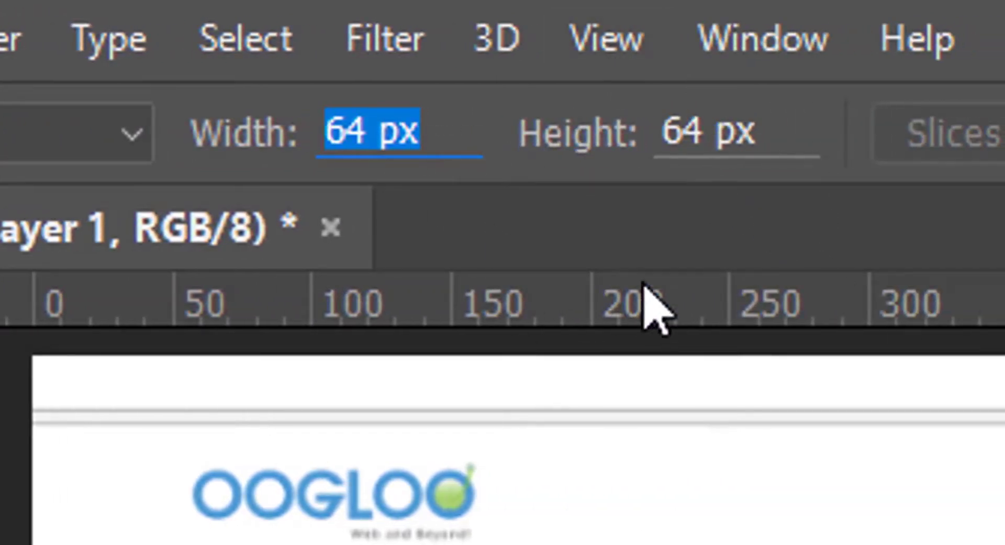
key("shift+Tab")
key("Up")
key("Up")
left_click(92, 23)
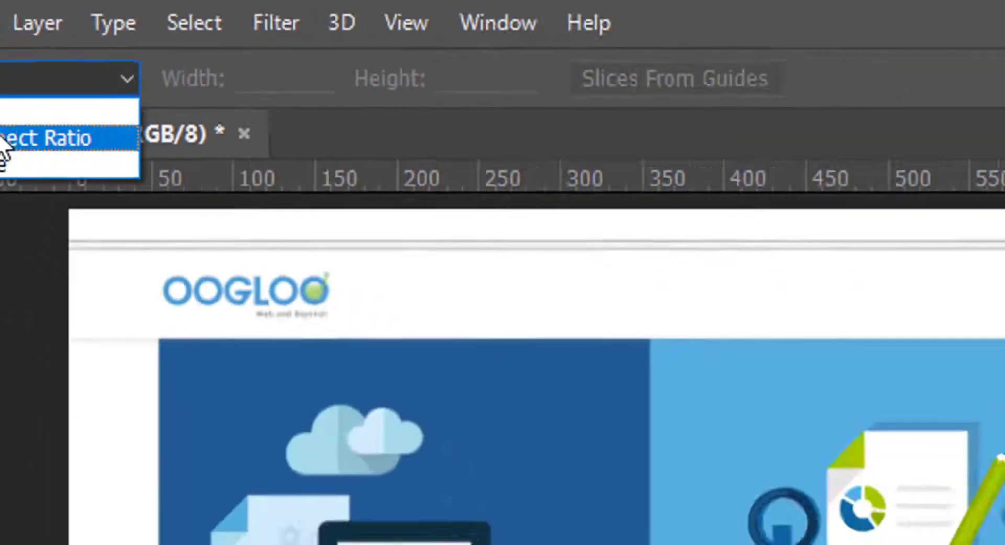
left_click(74, 30)
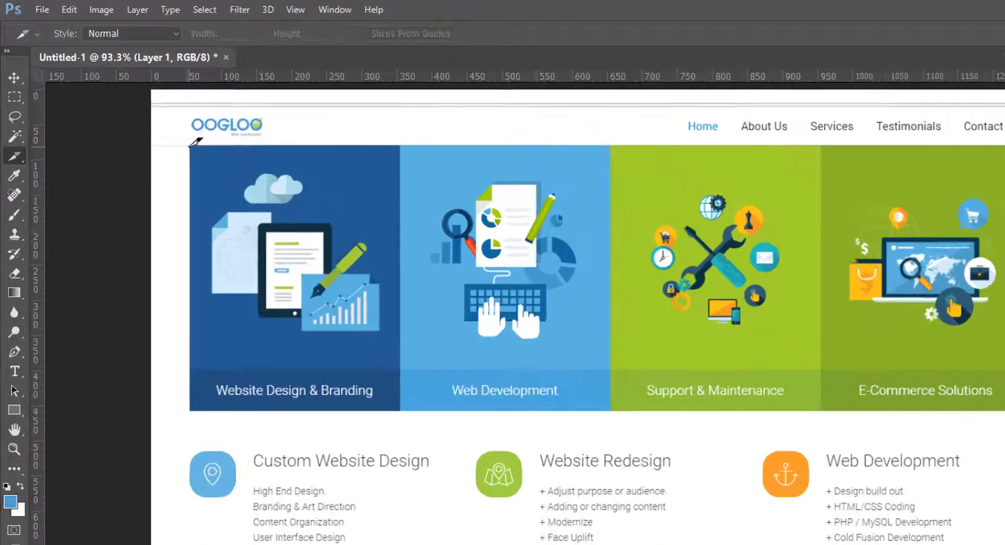
Draw slice 03 over the dark blue Website Design & Branding panel.
left_click_drag(132, 101, 224, 254)
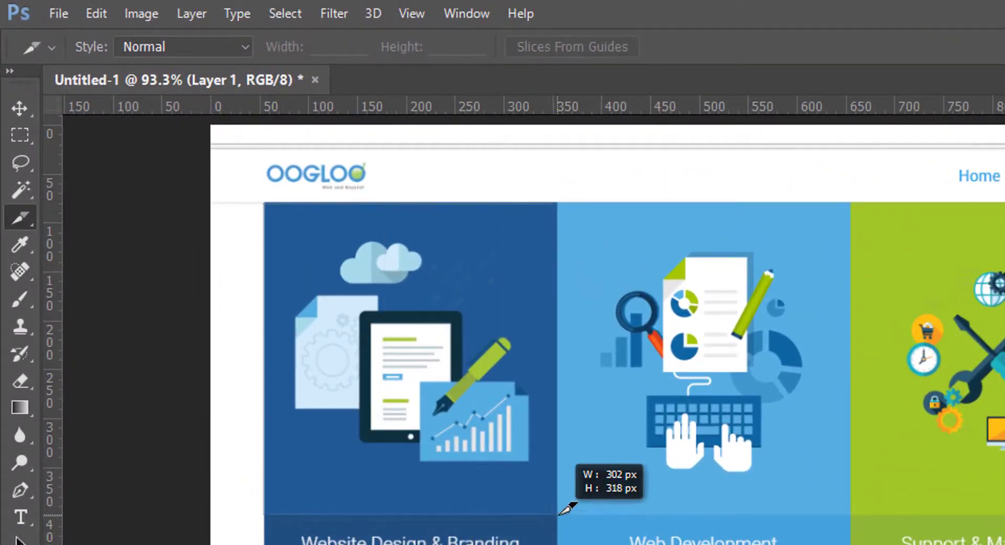
left_click_drag(450, 544, 557, 513)
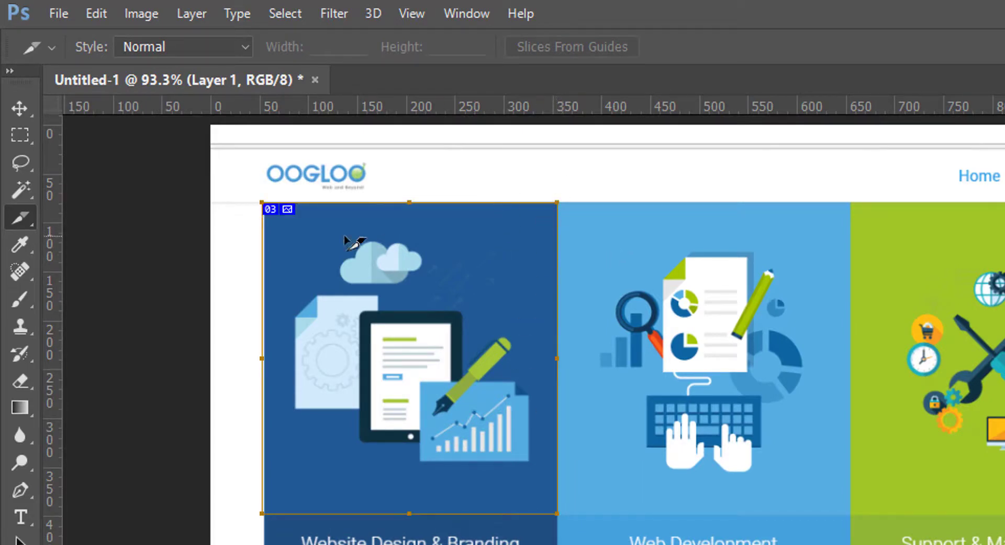
left_click_drag(242, 172, 432, 265)
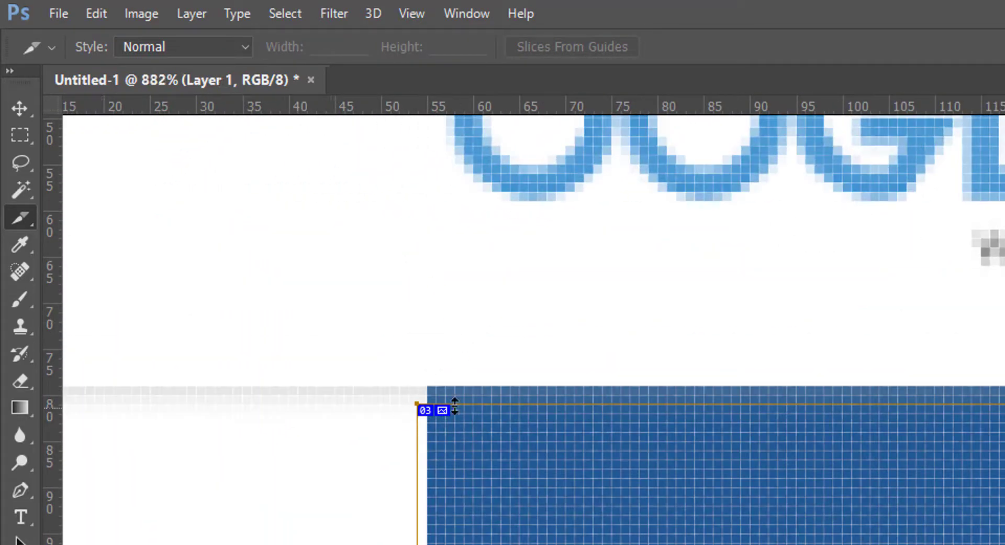
Snap slice 03's top and left edges exactly to the blue panel's edges.
left_click_drag(425, 408, 419, 368)
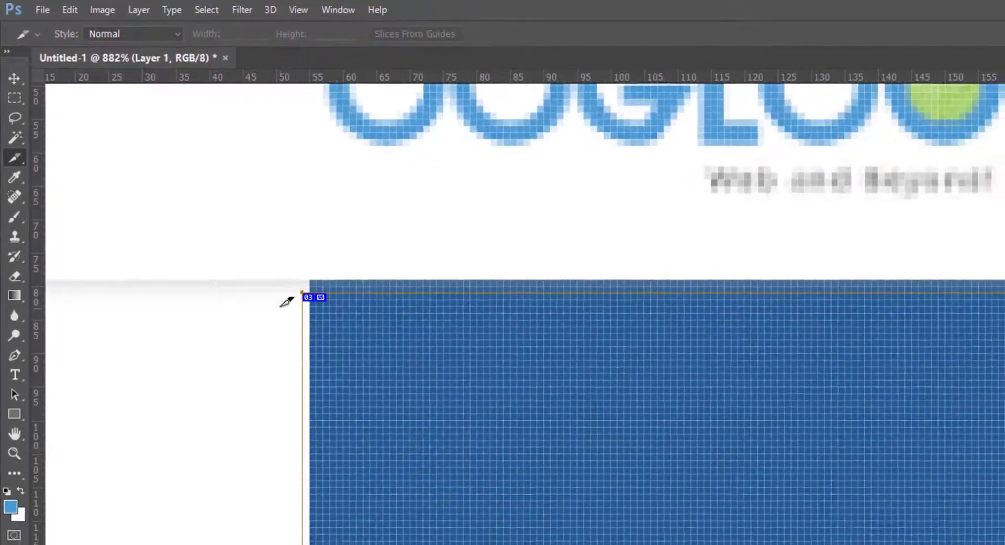
left_click_drag(272, 415, 226, 342)
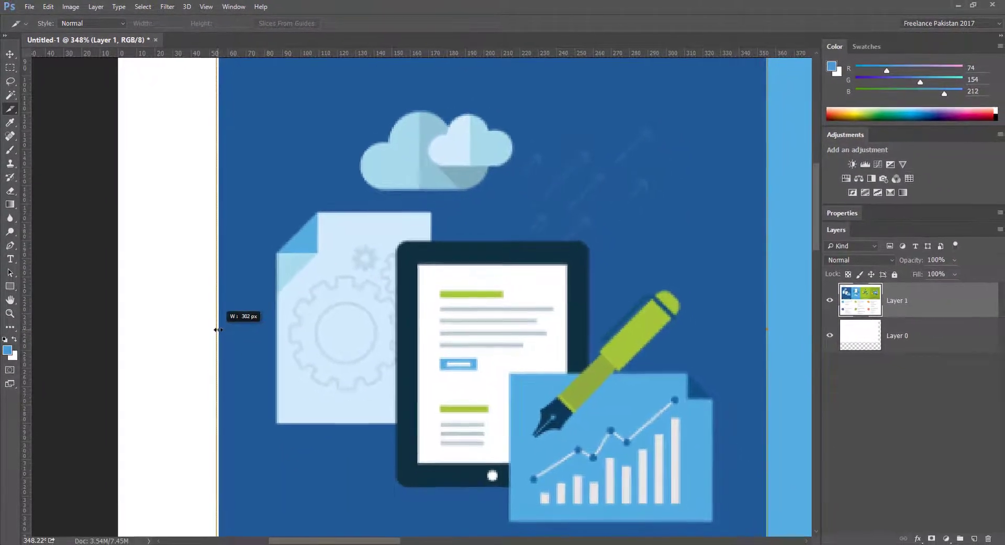
scroll(461, 323, "down", 3)
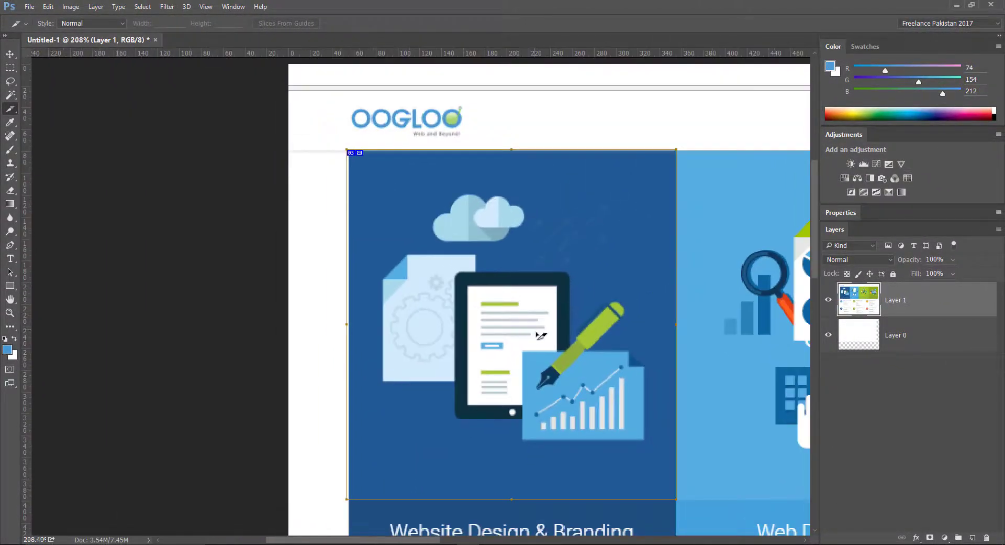
scroll(445, 330, "down", 2)
scroll(211, 166, "up", 2)
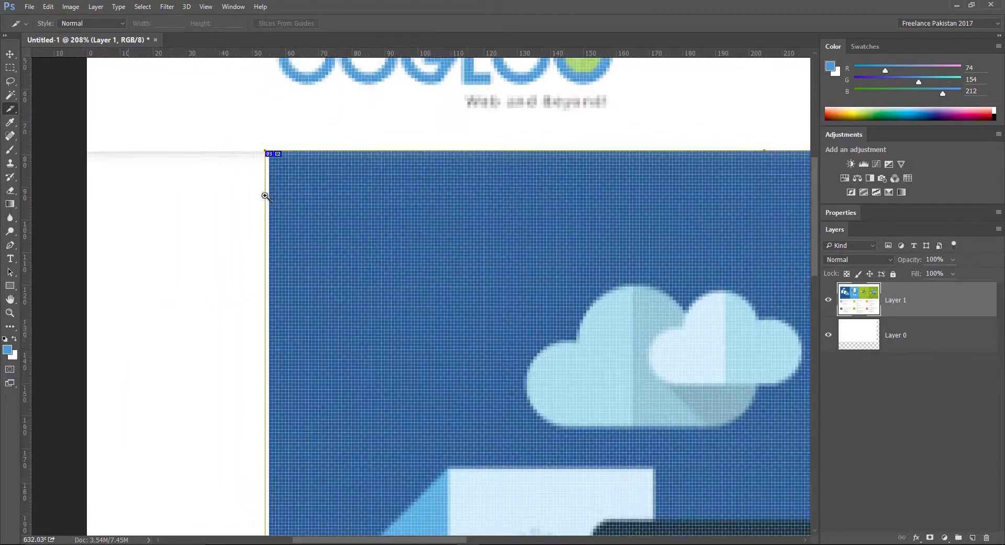
scroll(299, 227, "up", 2)
scroll(281, 219, "up", 1)
scroll(282, 219, "down", 1)
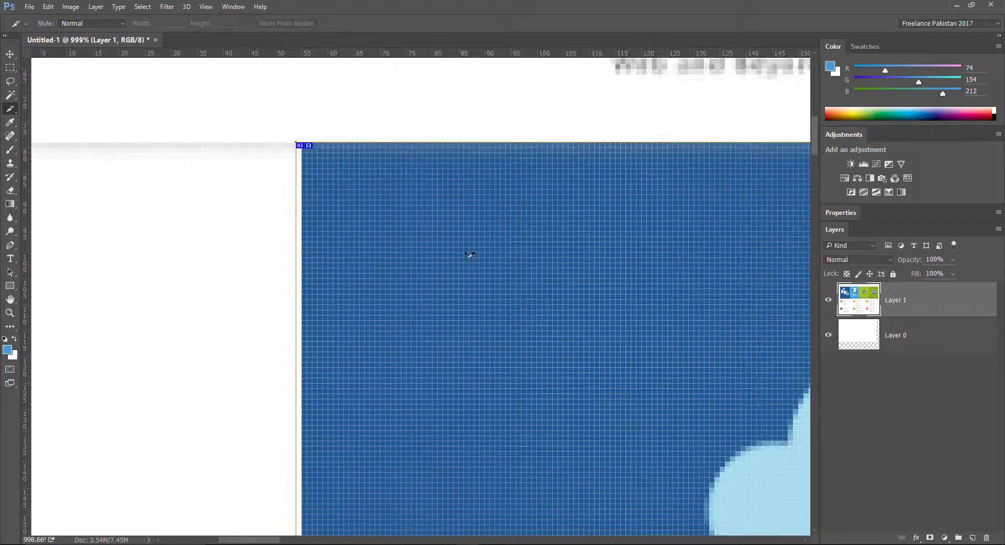
scroll(471, 255, "down", 5)
scroll(411, 278, "up", 1)
scroll(321, 247, "up", 1)
scroll(541, 305, "up", 1)
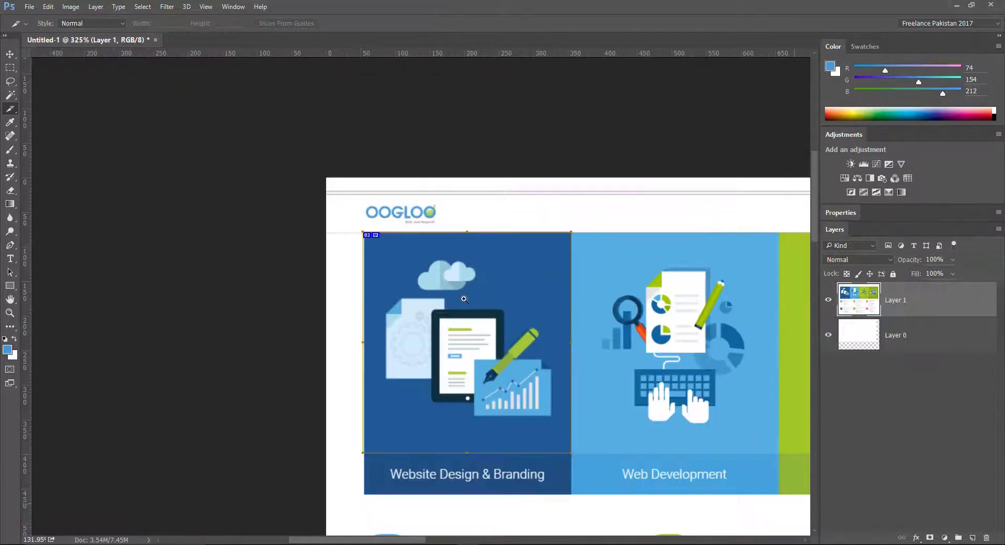
Slice the Web Development and Support & Maintenance panels, then set Style to Fixed Aspect Ratio 1:1.
left_click_drag(464, 298, 439, 237)
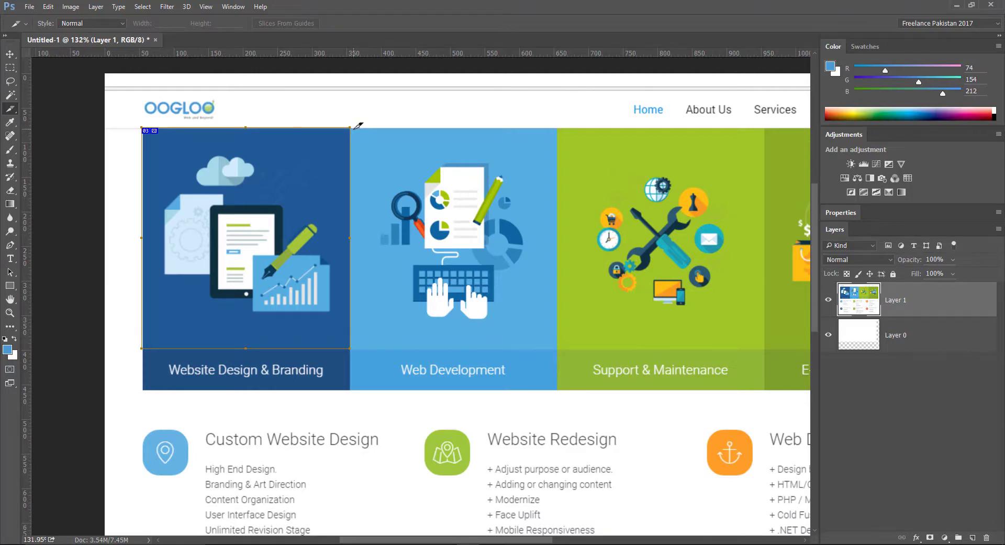
left_click_drag(358, 125, 557, 388)
left_click_drag(557, 256, 549, 256)
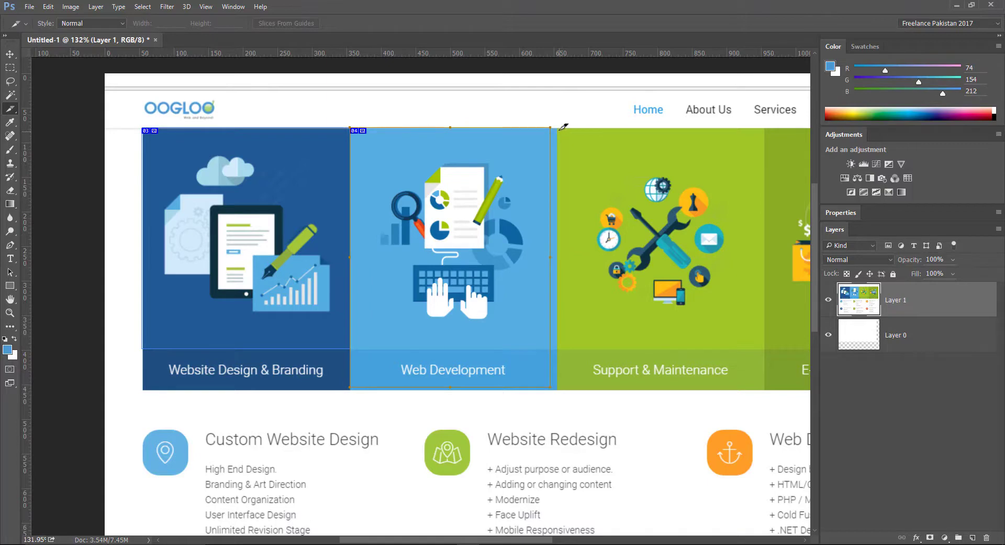
left_click_drag(561, 127, 764, 387)
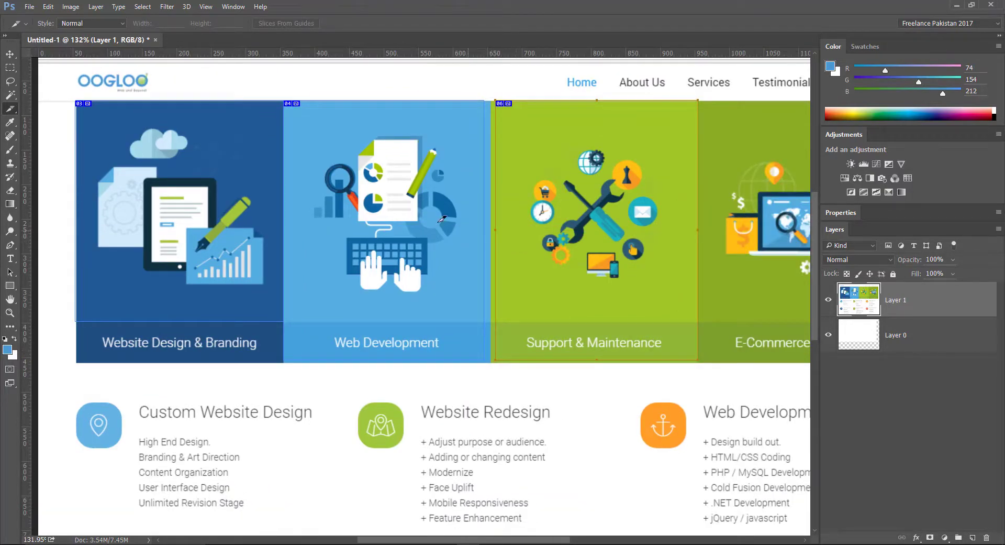
left_click(114, 23)
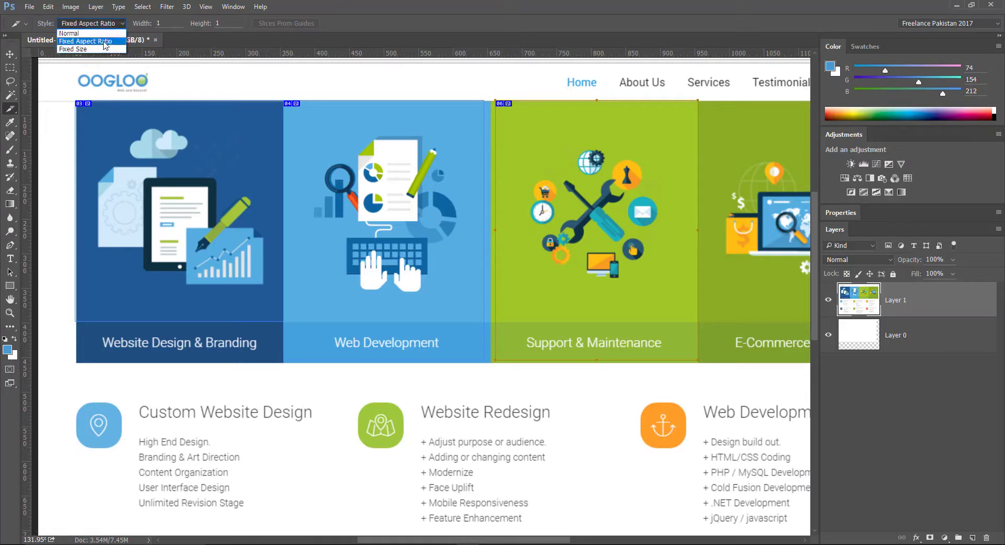
left_click(106, 42)
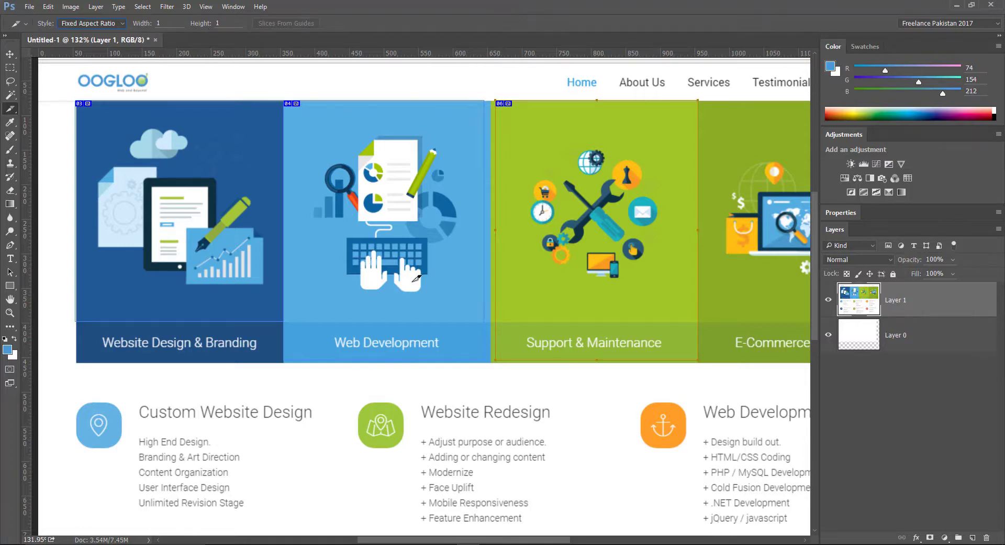
Draw square slices around the pin, Website Redesign, anchor, e-commerce and CMS icons and Custom Website Design text.
scroll(395, 341, "down", 5)
mouse_move(92, 159)
left_mouse_down()
mouse_move(391, 434)
mouse_move(348, 386)
mouse_move(283, 260)
mouse_move(209, 210)
mouse_move(303, 313)
mouse_move(368, 354)
mouse_move(408, 419)
mouse_move(304, 290)
mouse_move(191, 211)
mouse_move(296, 288)
mouse_move(184, 219)
mouse_move(396, 302)
mouse_move(389, 274)
mouse_move(381, 301)
left_mouse_up()
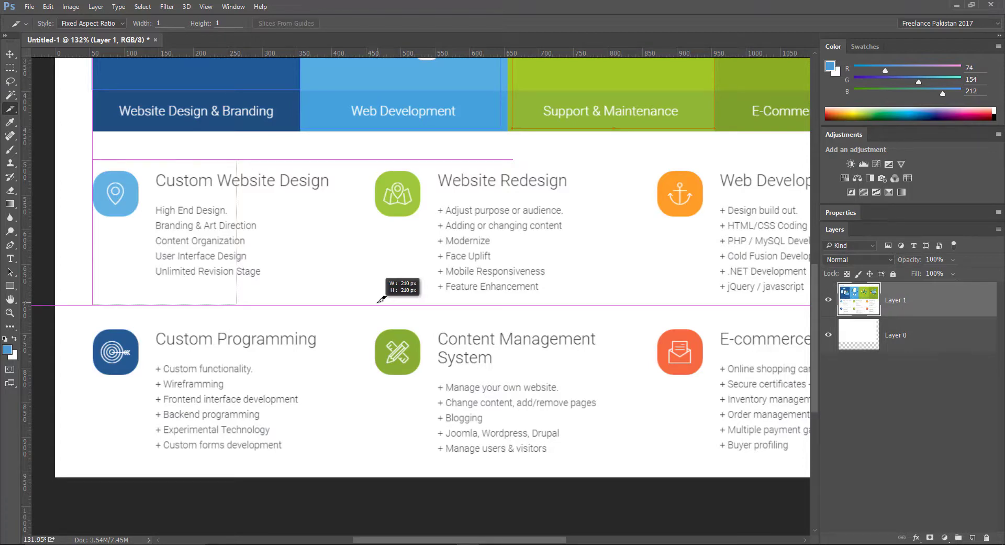
mouse_move(382, 300)
left_mouse_down()
mouse_move(252, 242)
mouse_move(158, 232)
left_mouse_up()
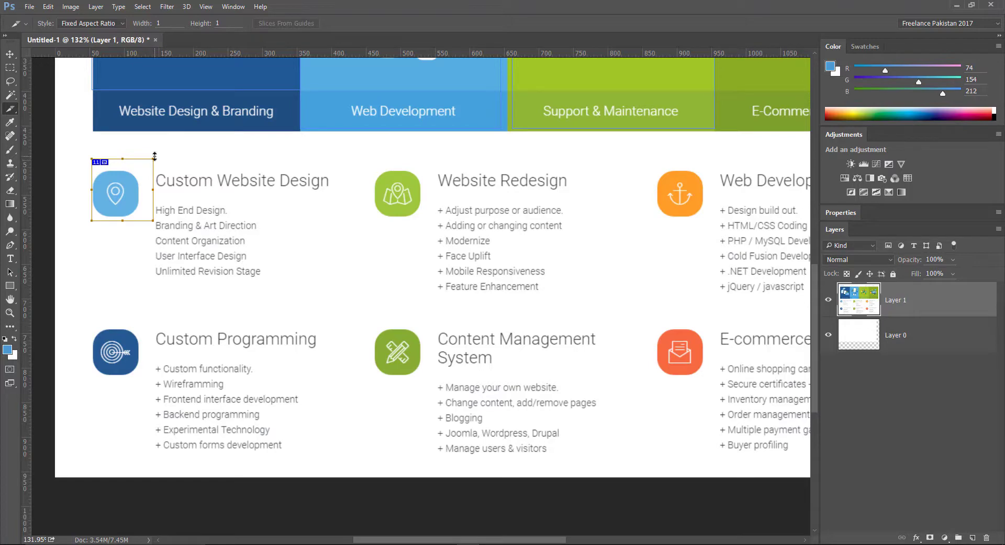
mouse_move(160, 158)
left_mouse_down()
mouse_move(388, 313)
mouse_move(458, 317)
mouse_move(486, 338)
mouse_move(439, 309)
left_mouse_up()
mouse_move(361, 158)
left_mouse_down()
mouse_move(437, 218)
mouse_move(434, 231)
left_mouse_up()
left_click_drag(640, 158, 708, 226)
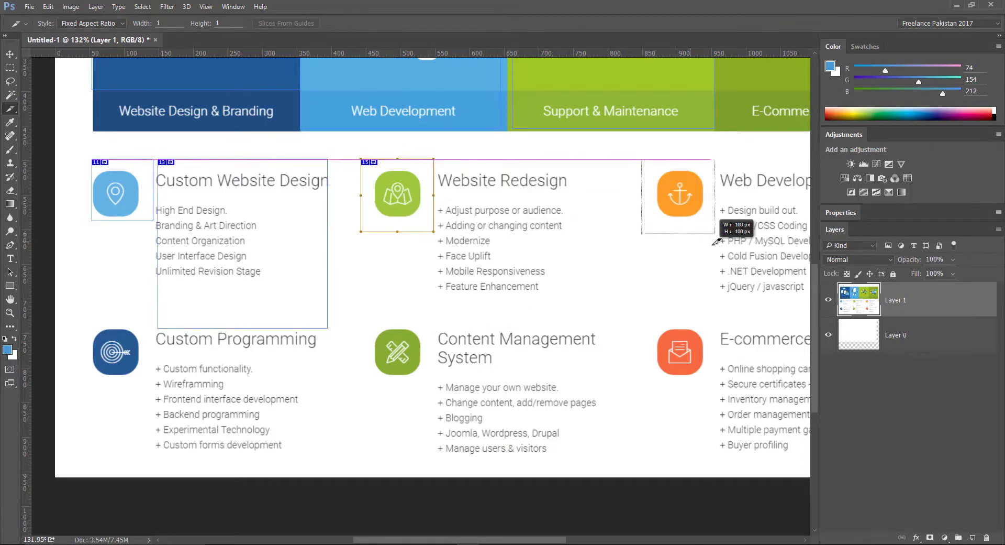
left_click_drag(645, 310, 714, 379)
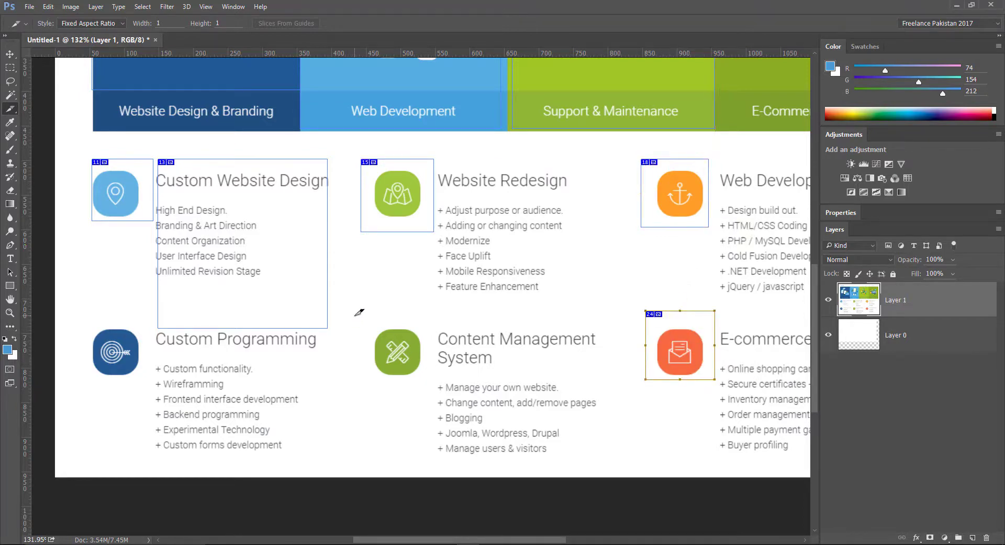
mouse_move(368, 311)
left_mouse_down()
mouse_move(434, 439)
mouse_move(432, 357)
left_mouse_up()
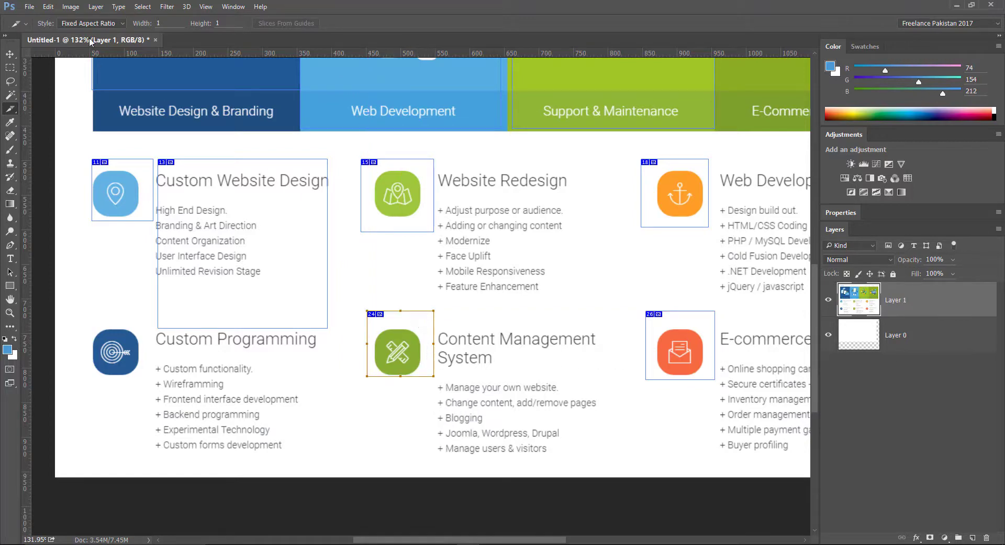
Switch slice style to Fixed Size 100×100 px and place one beside E-commerce Websites.
left_click(91, 23)
left_click(87, 51)
left_click_drag(535, 246, 210, 93)
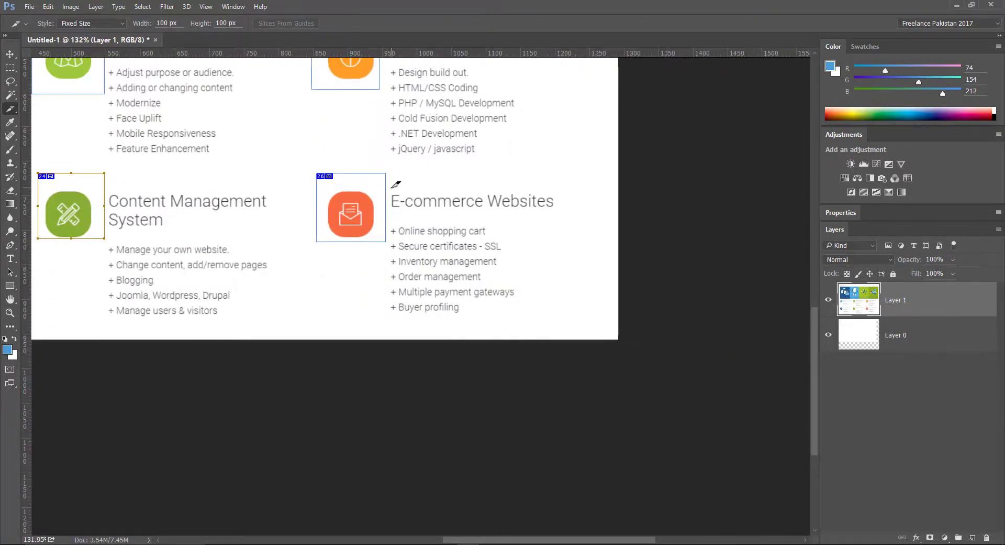
left_click_drag(396, 184, 464, 164)
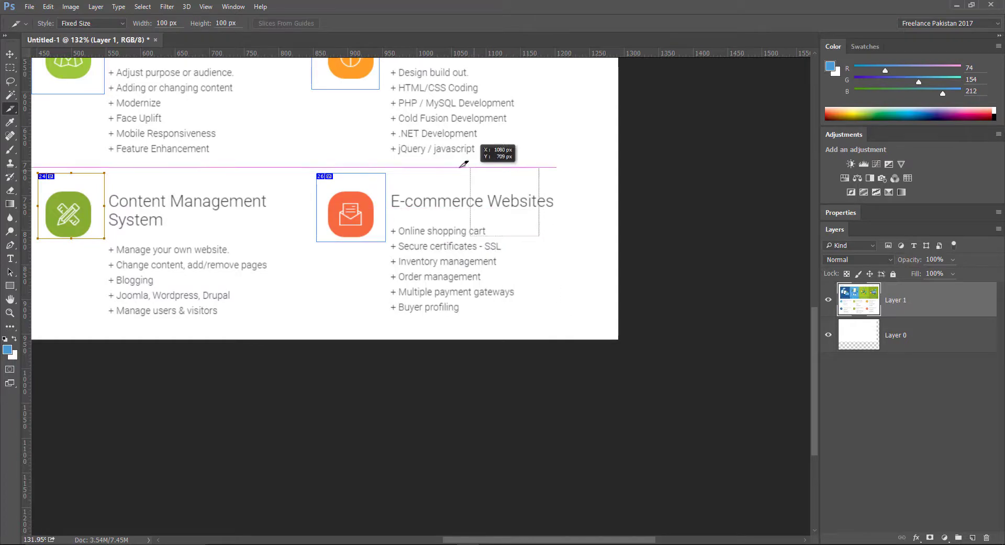
left_click_drag(464, 164, 386, 167)
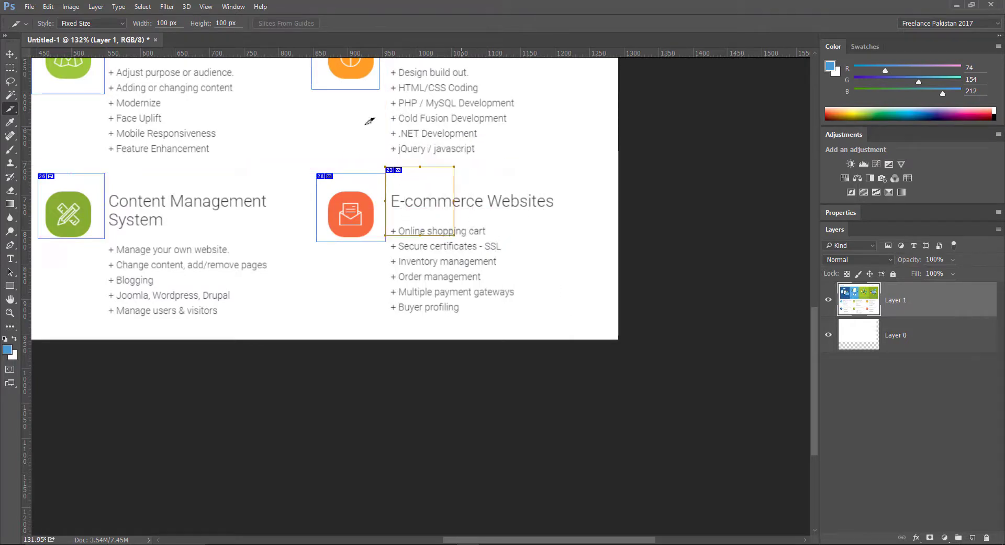
Scatter eleven more 100 px fixed-size slices across the service lists.
left_click(307, 122)
left_click(192, 114)
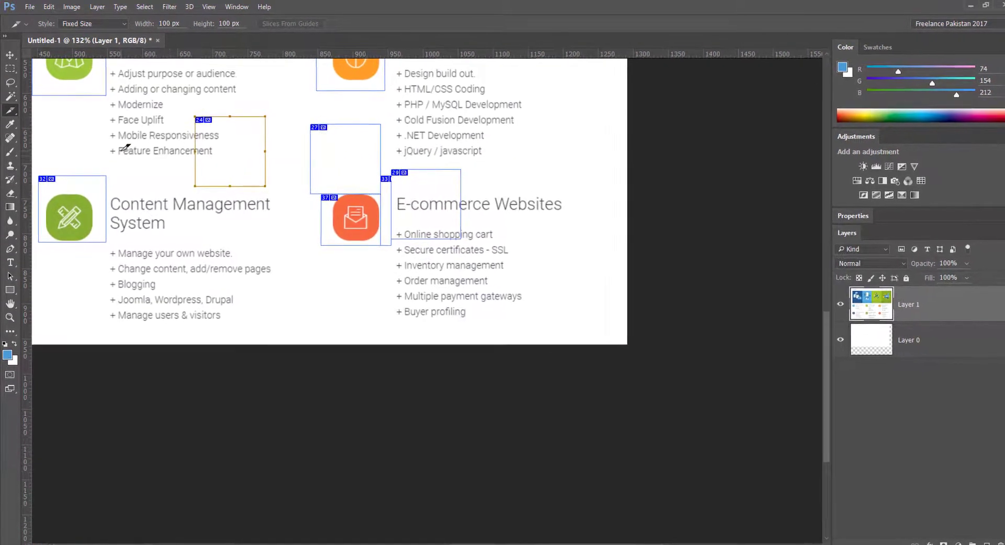
left_click(119, 148)
left_click(191, 263)
left_click(246, 233)
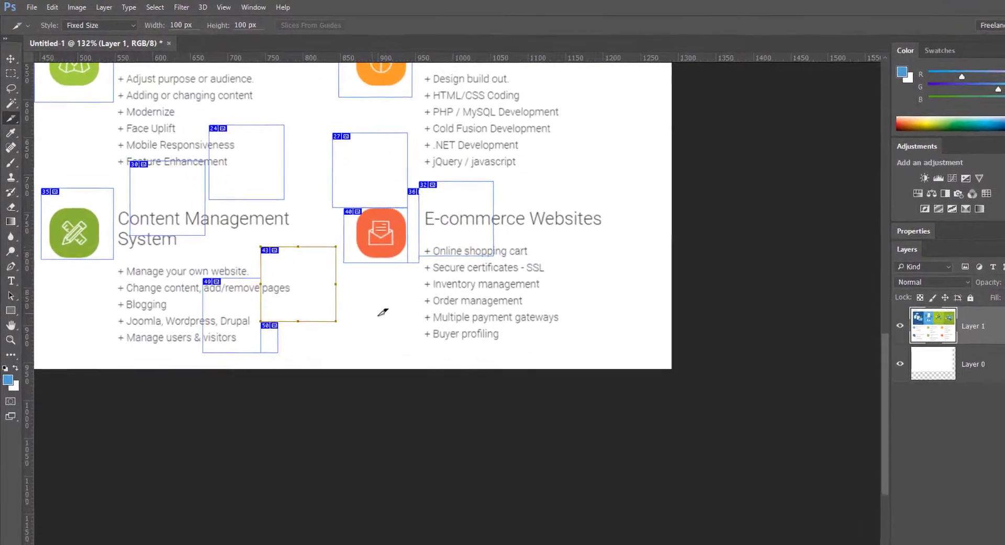
left_click(359, 297)
left_click(519, 287)
left_click(561, 133)
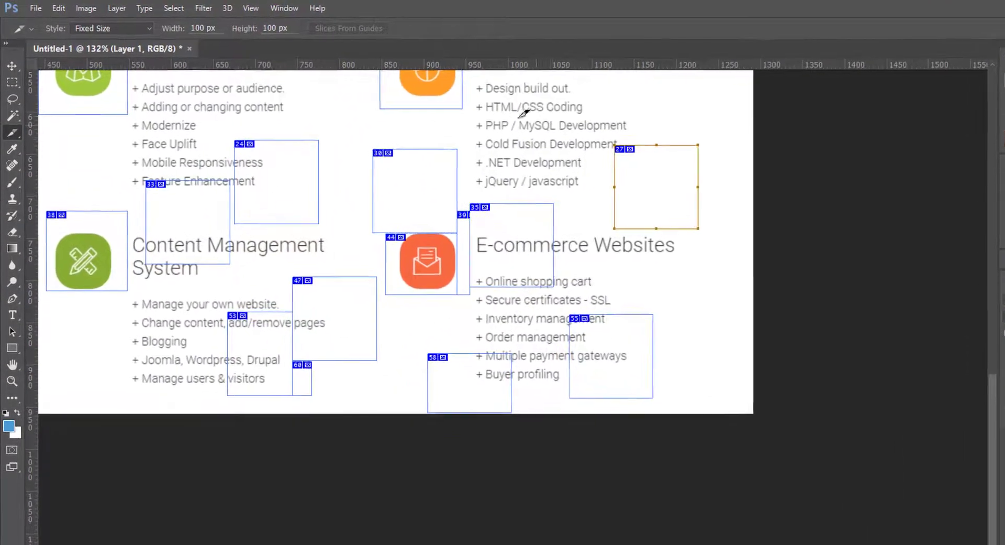
left_click(469, 105)
left_click(686, 112)
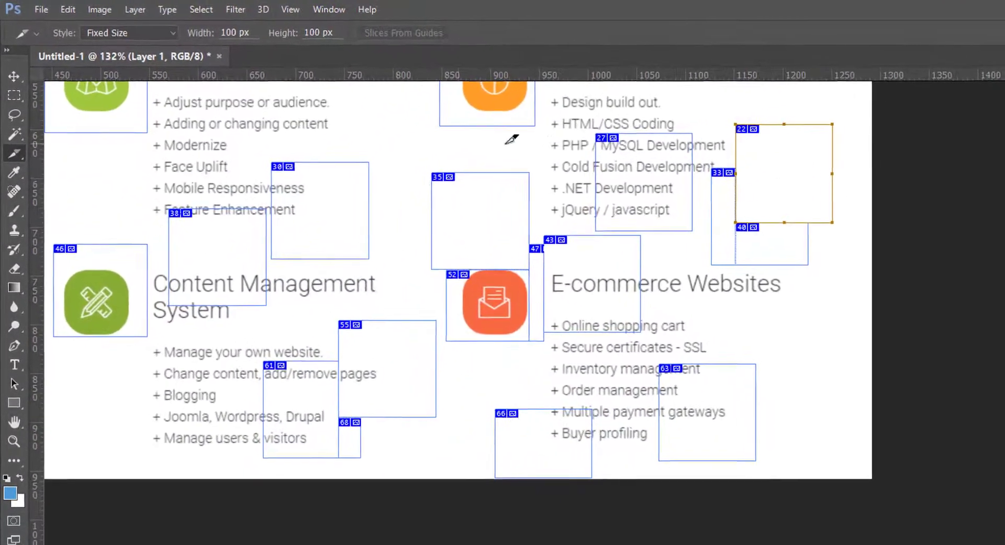
left_click(242, 122)
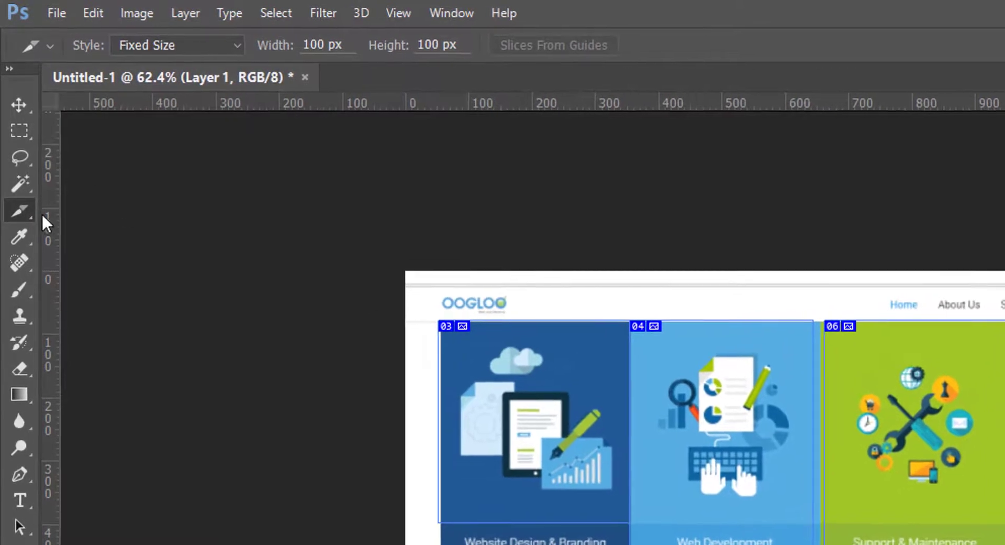
Switch to the Slice Select Tool and zoom in on slice 03's illustration.
right_click(20, 213)
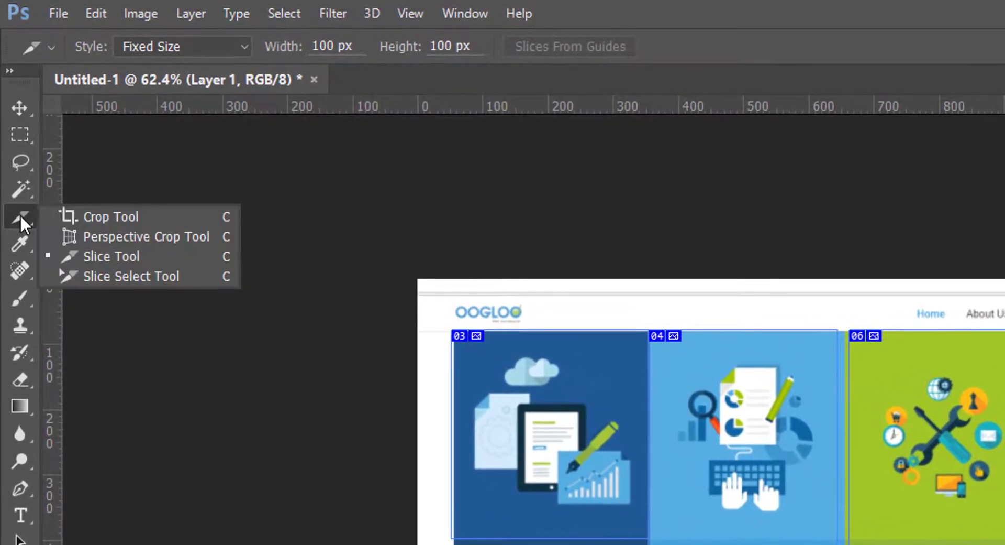
left_click(144, 277)
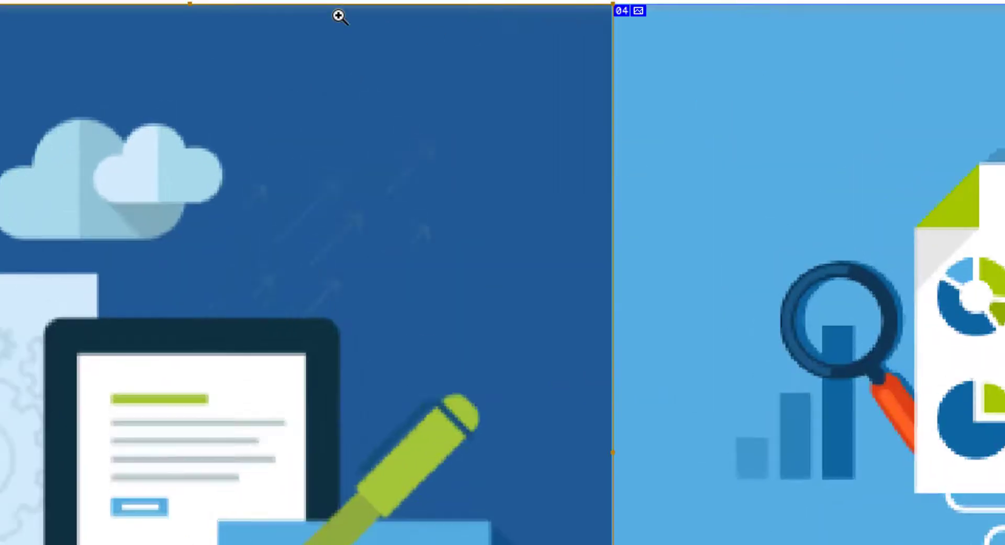
left_click_drag(337, 16, 365, 27)
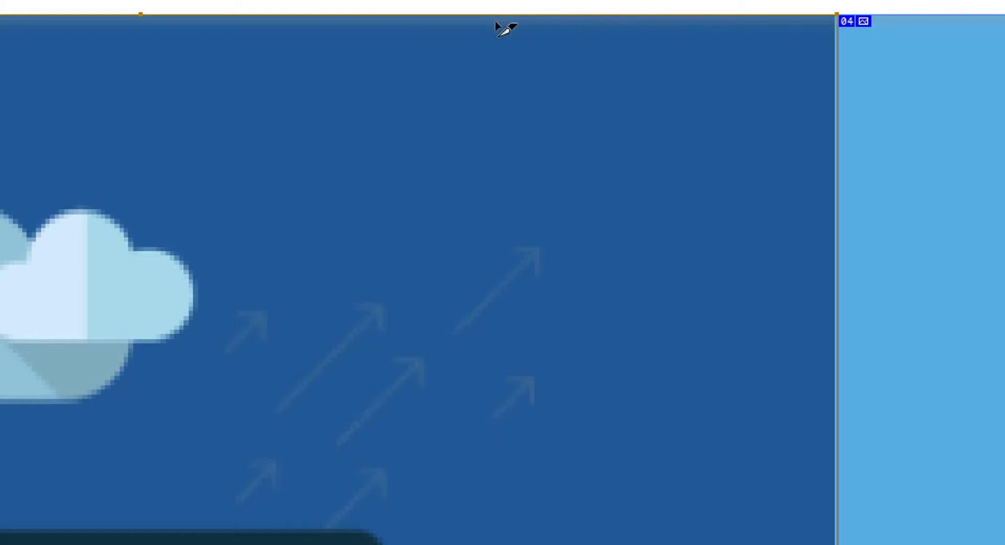
left_click_drag(279, 229, 562, 3)
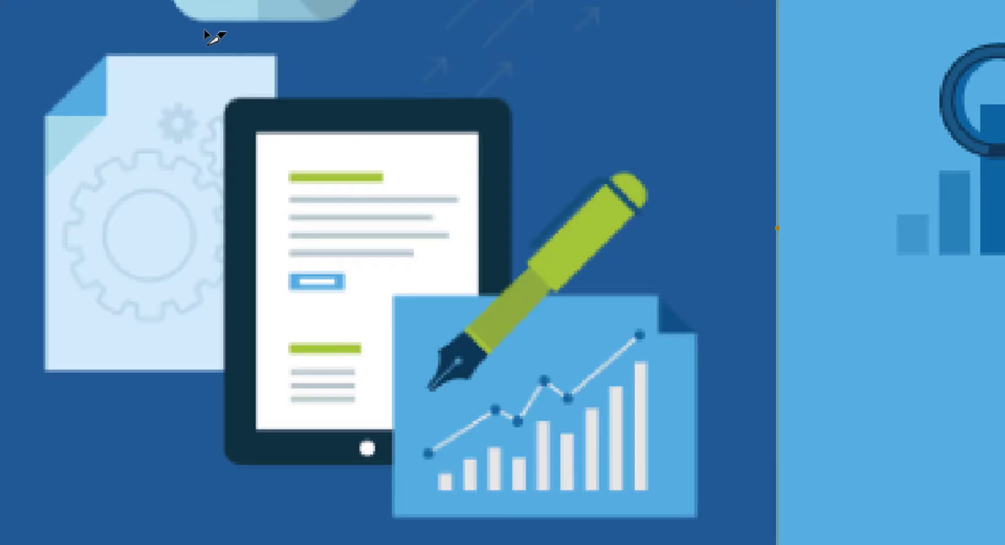
Divide the Website Design & Branding slice into 3 slices down and 2 across.
right_click(205, 32)
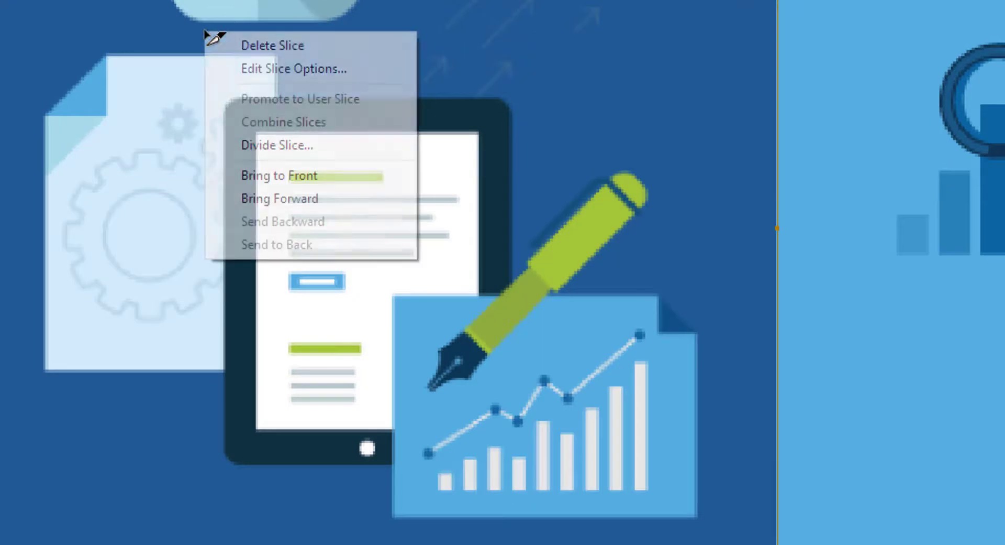
left_click(278, 149)
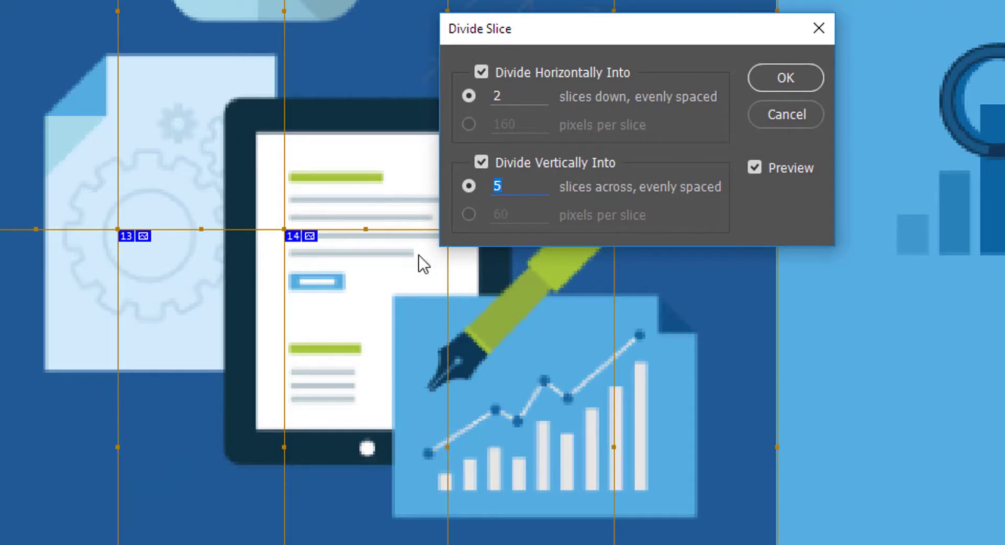
double_click(495, 97)
type("3")
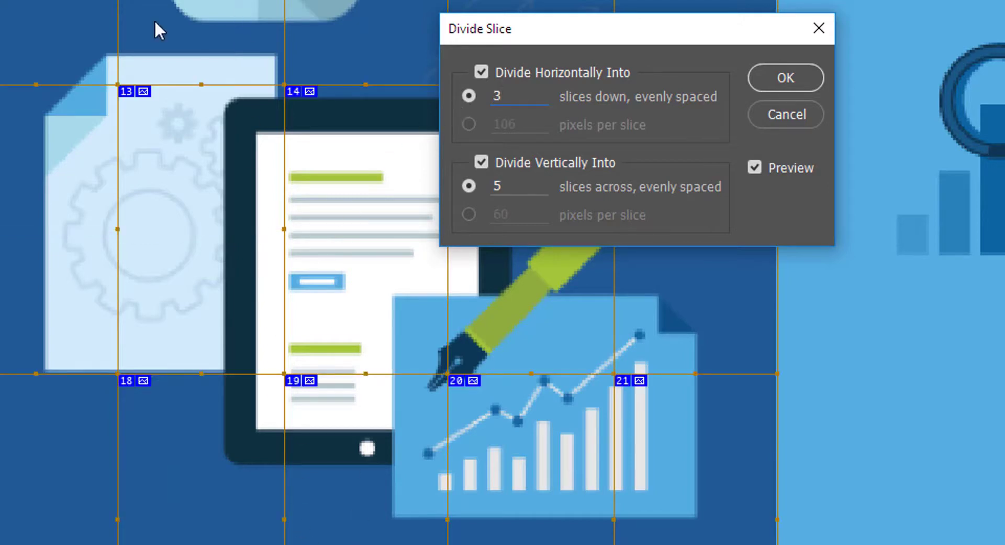
left_click(515, 186)
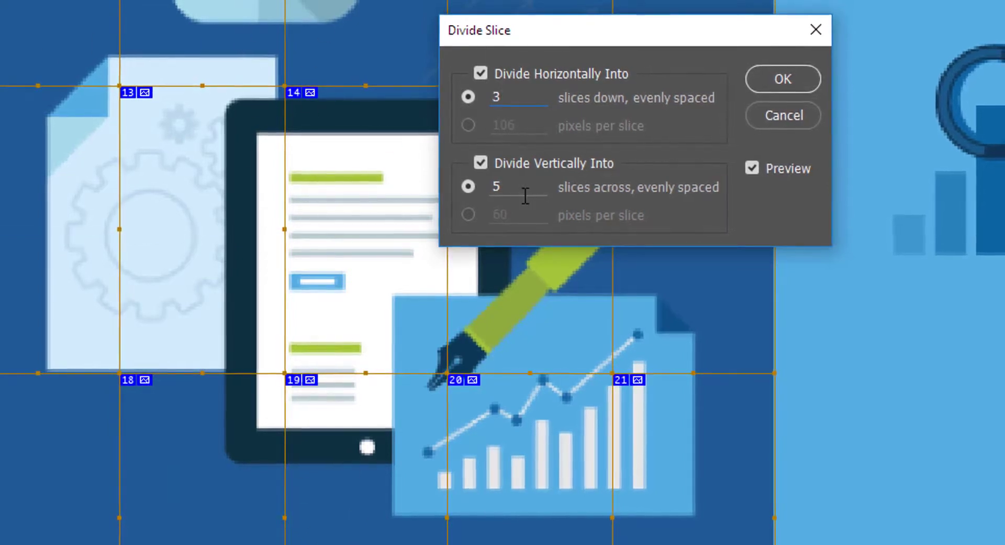
double_click(509, 187)
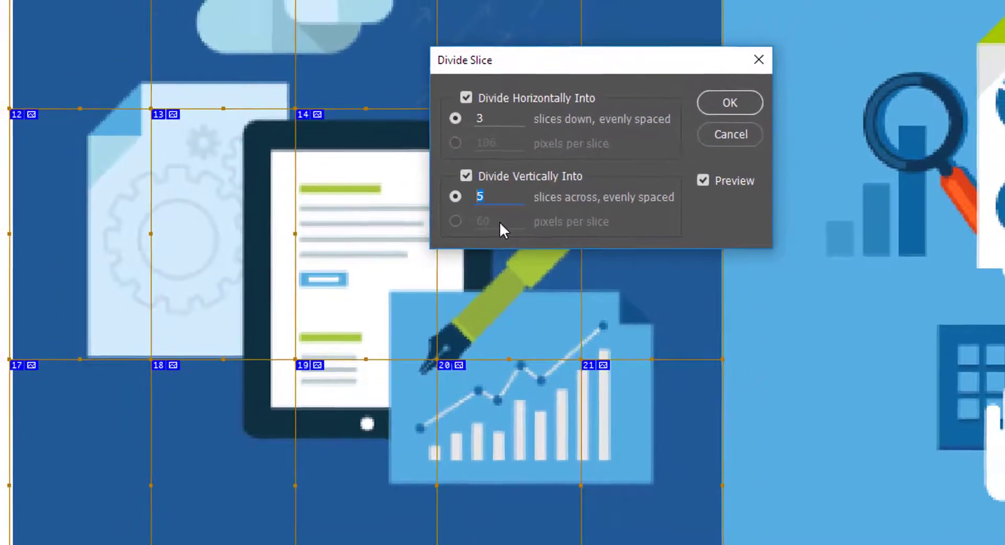
type("2")
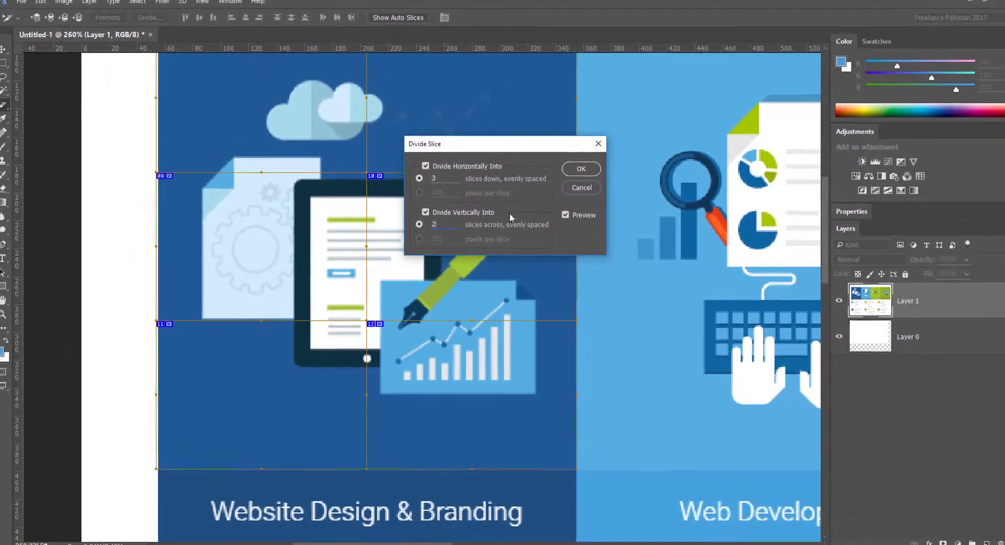
left_click(577, 172)
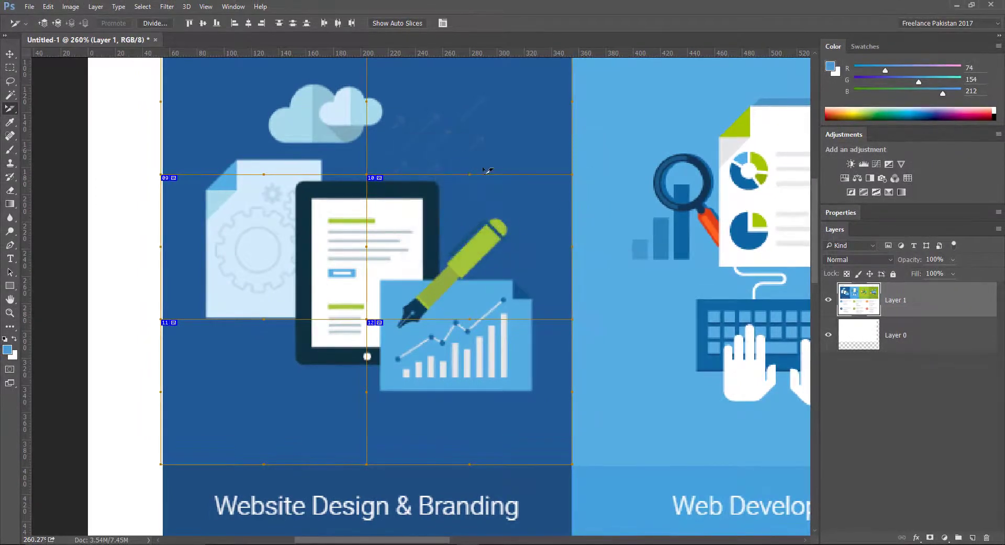
scroll(455, 273, "down", 5)
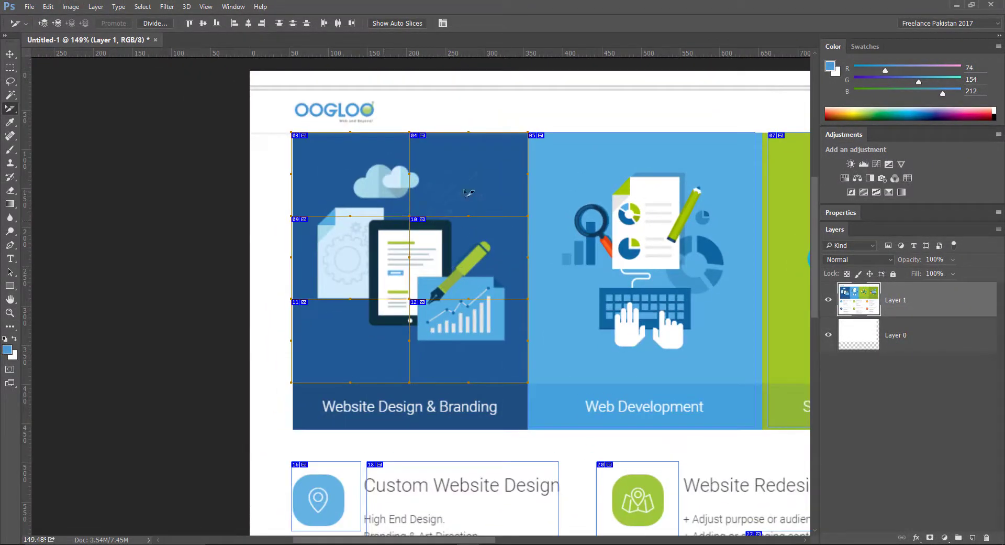
left_click_drag(468, 192, 343, 181)
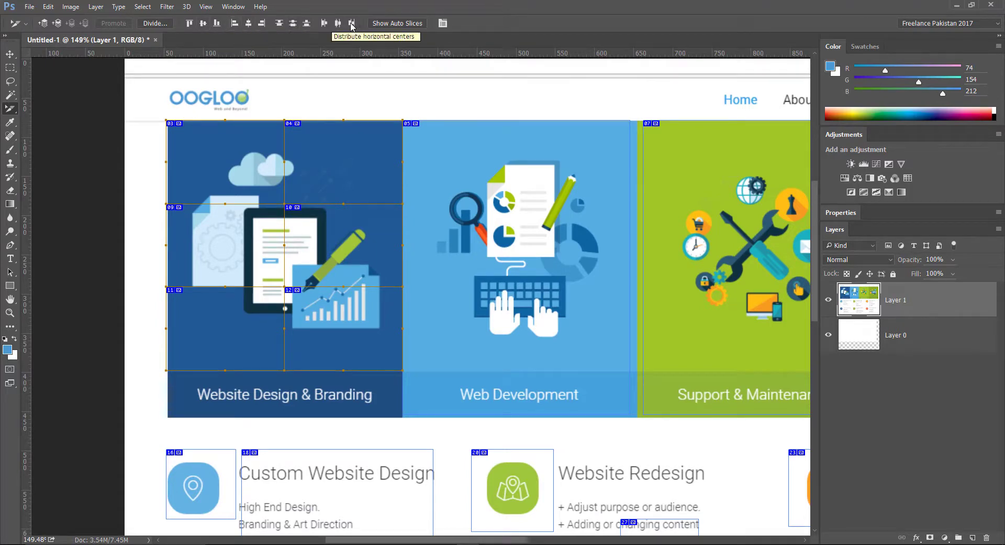
left_click(386, 23)
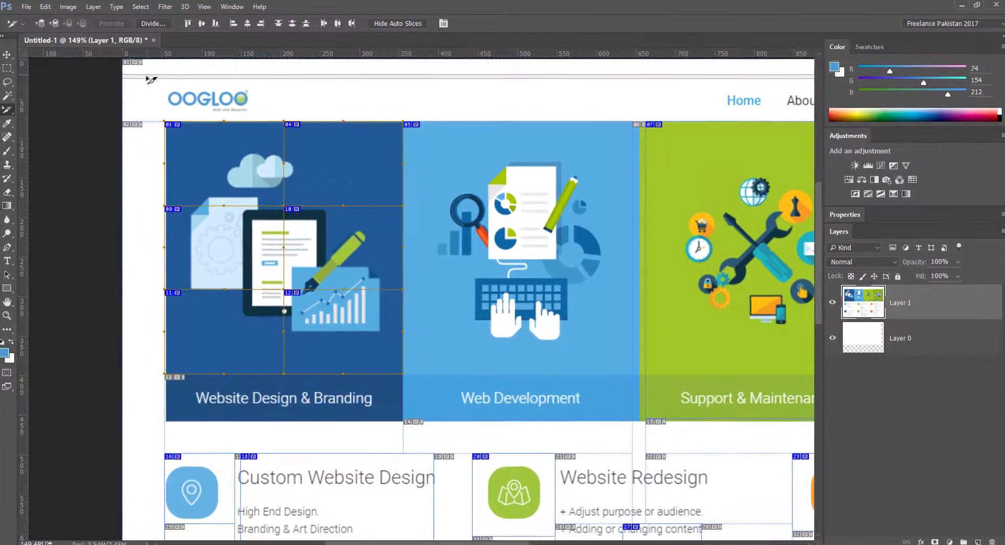
scroll(128, 66, "up", 5)
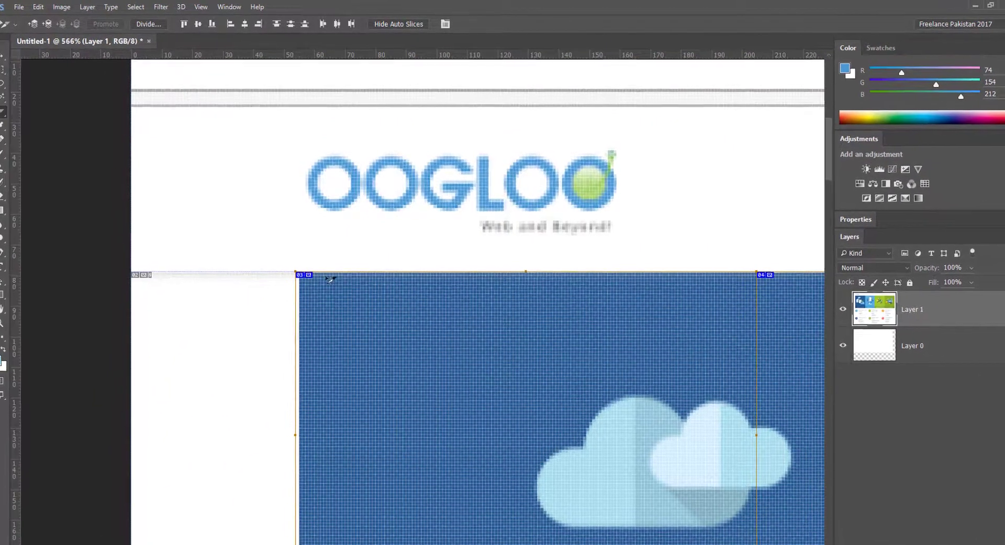
scroll(278, 207, "up", 2)
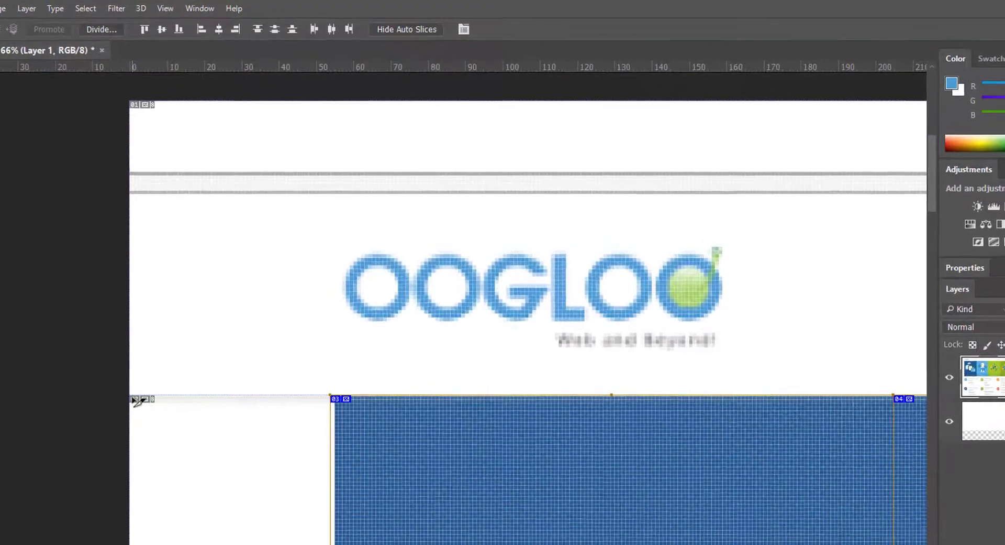
left_click(429, 30)
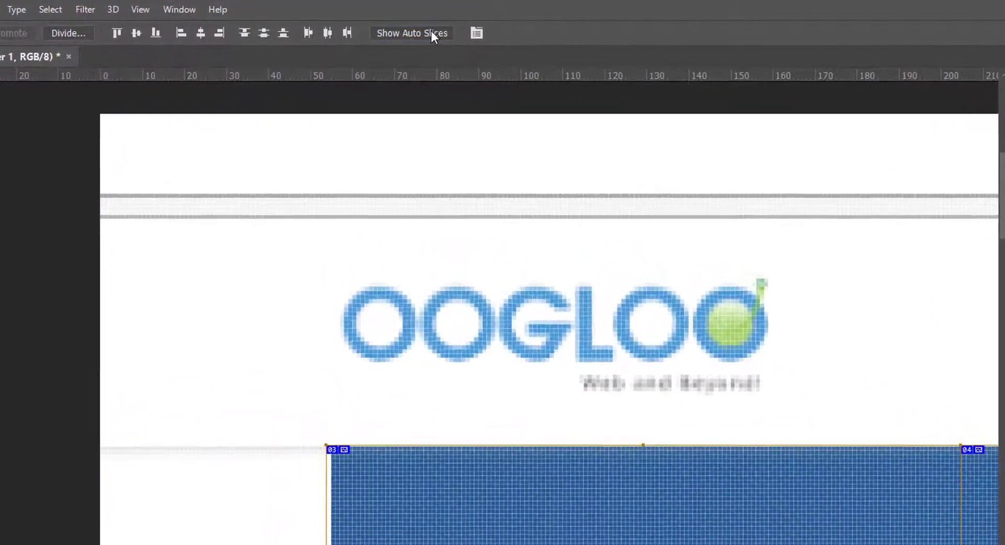
left_click_drag(476, 329, 246, 259)
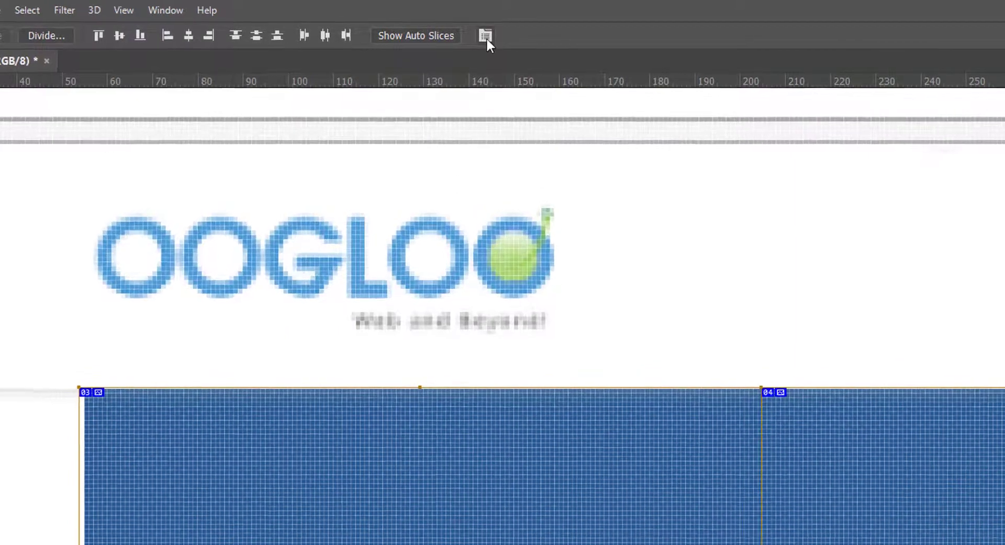
left_click(488, 37)
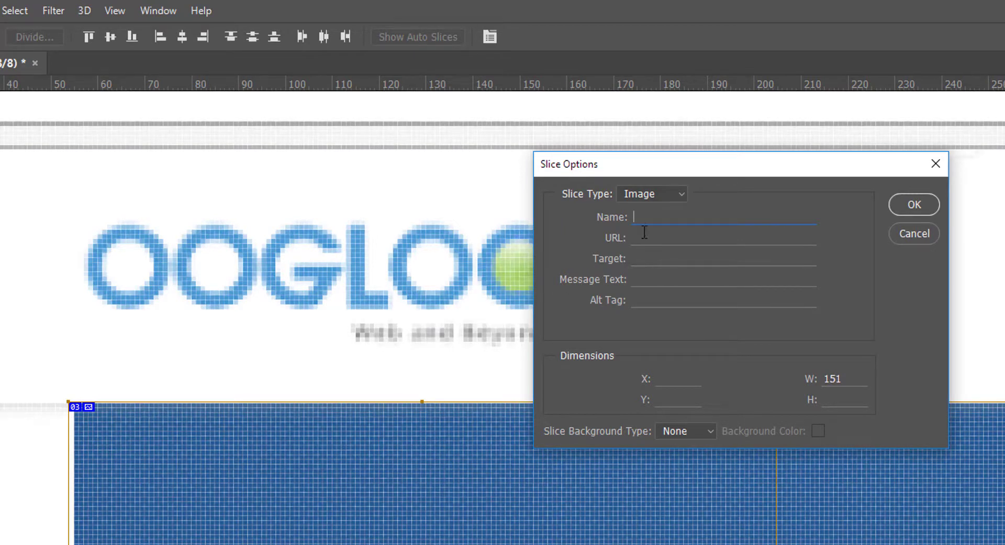
type("About Us")
left_click(705, 236)
type("http://")
type("www.oogloo.com")
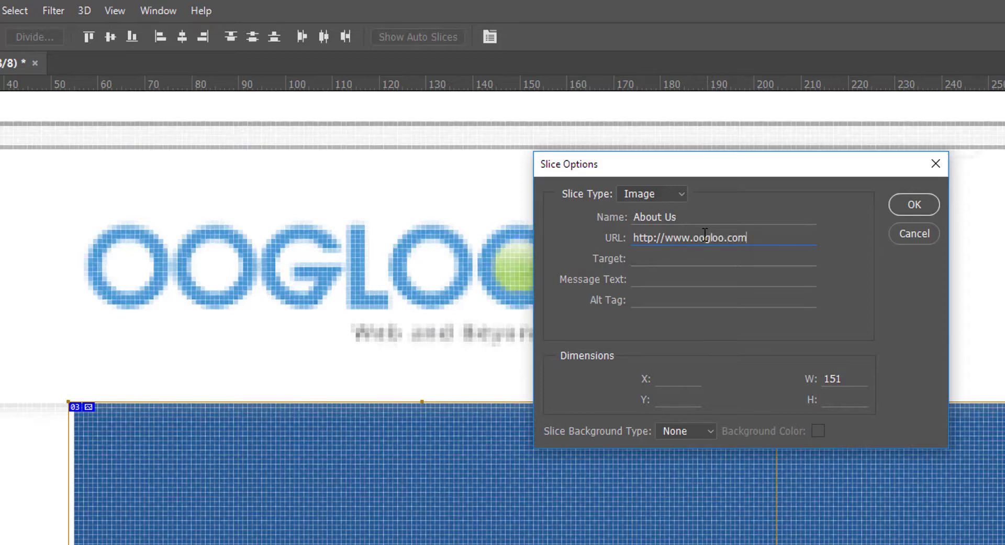
type("/about")
Set slice 03's target to _blank and alt text to About OOGLOO.
left_click(702, 253)
type("blank")
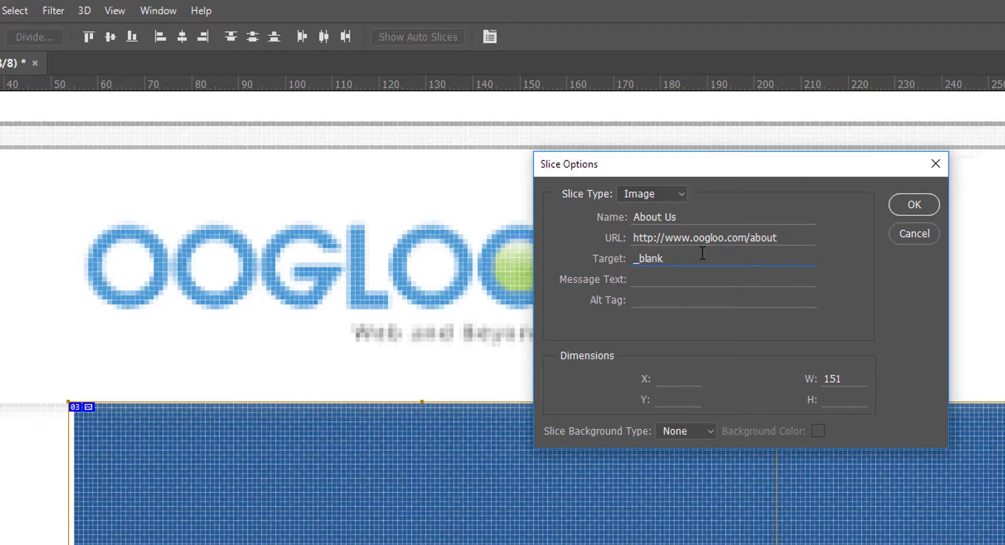
left_click(658, 286)
left_click(656, 303)
type("Bout OOGLOO")
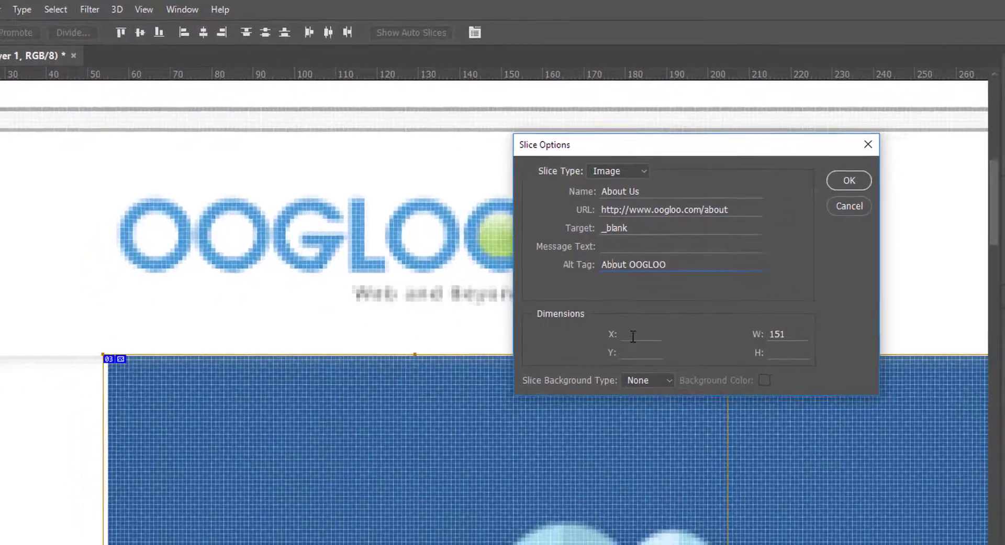
left_click(633, 337)
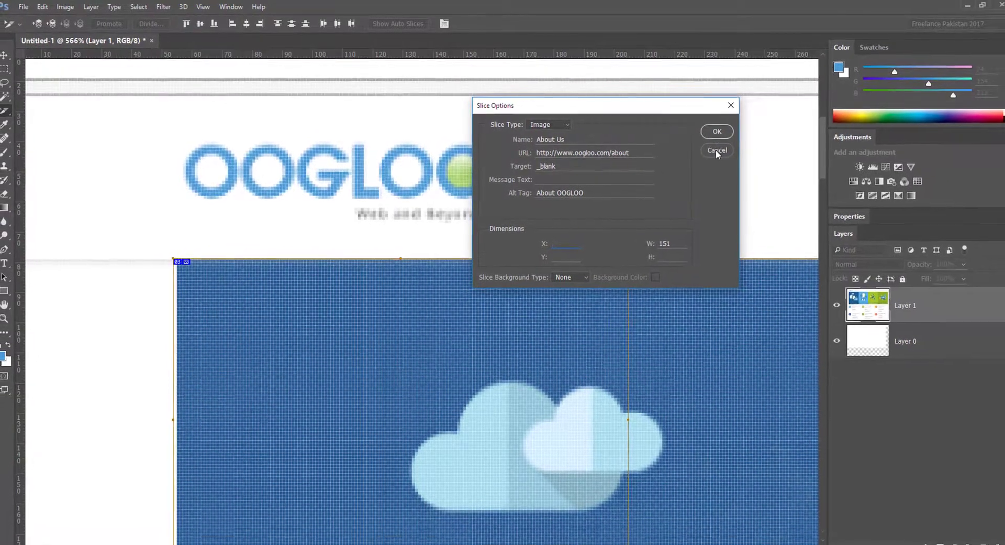
Close Slice Options and pan and zoom out over the whole sliced OOGLOO banner.
left_click(721, 153)
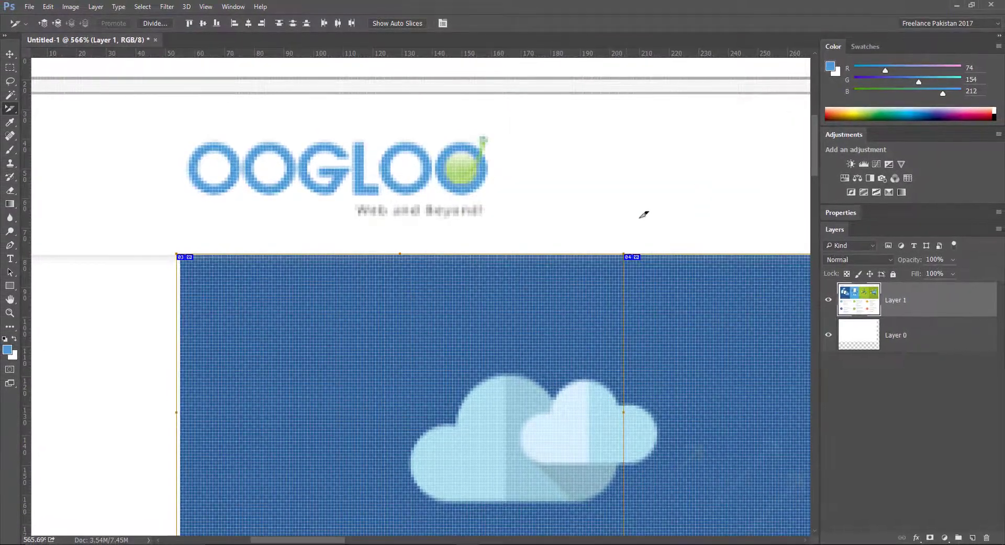
scroll(644, 214, "down", 3)
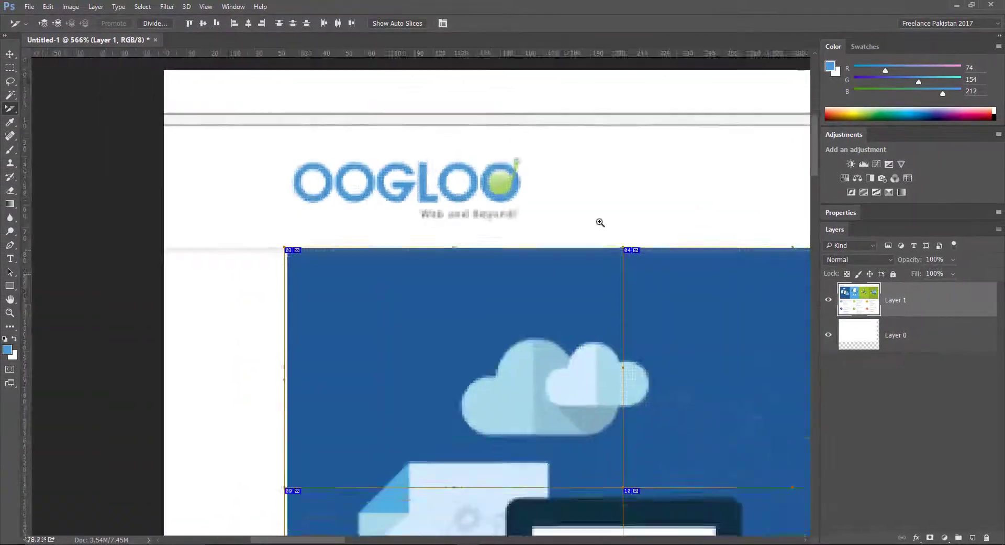
left_click_drag(545, 236, 476, 194)
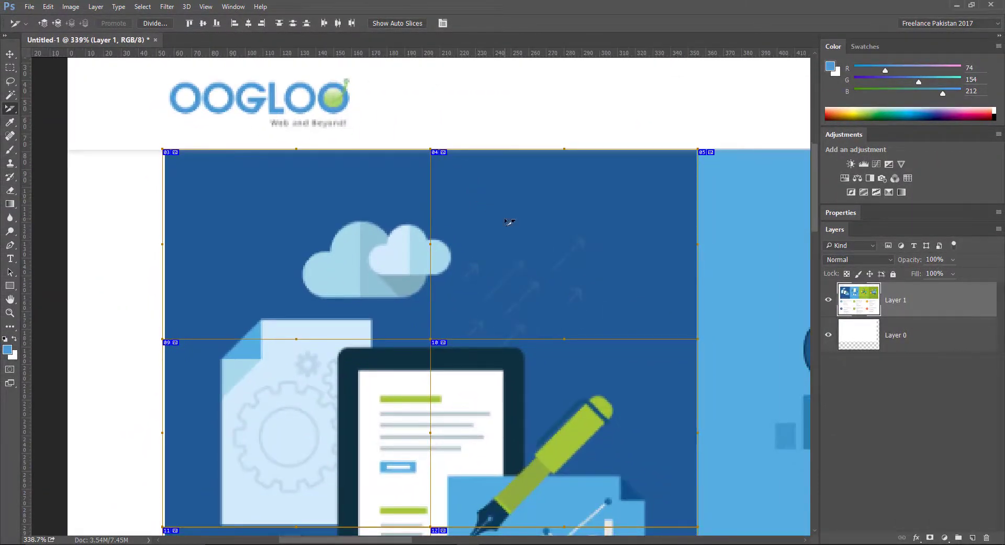
left_click_drag(512, 222, 437, 146)
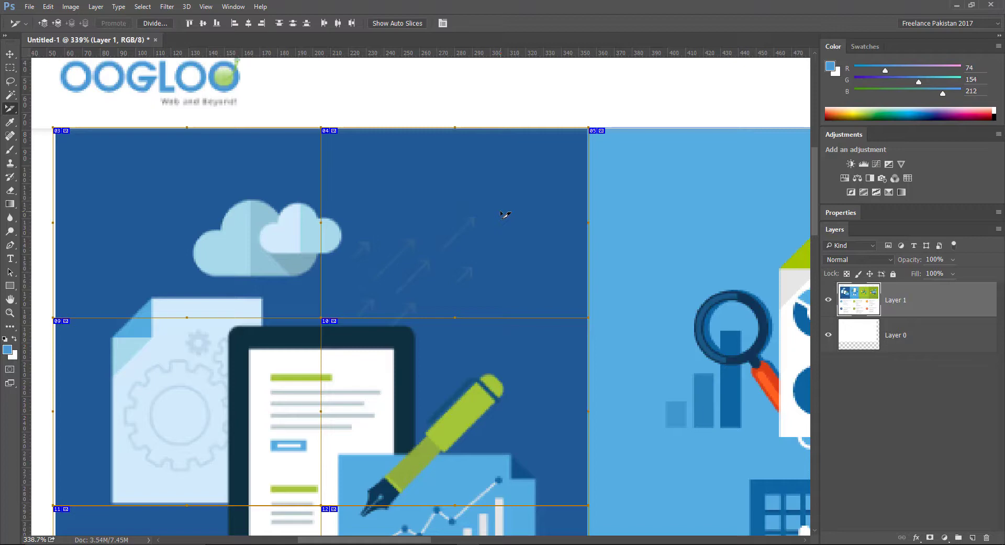
mouse_move(507, 305)
left_mouse_down()
mouse_move(398, 201)
mouse_move(522, 236)
left_mouse_up()
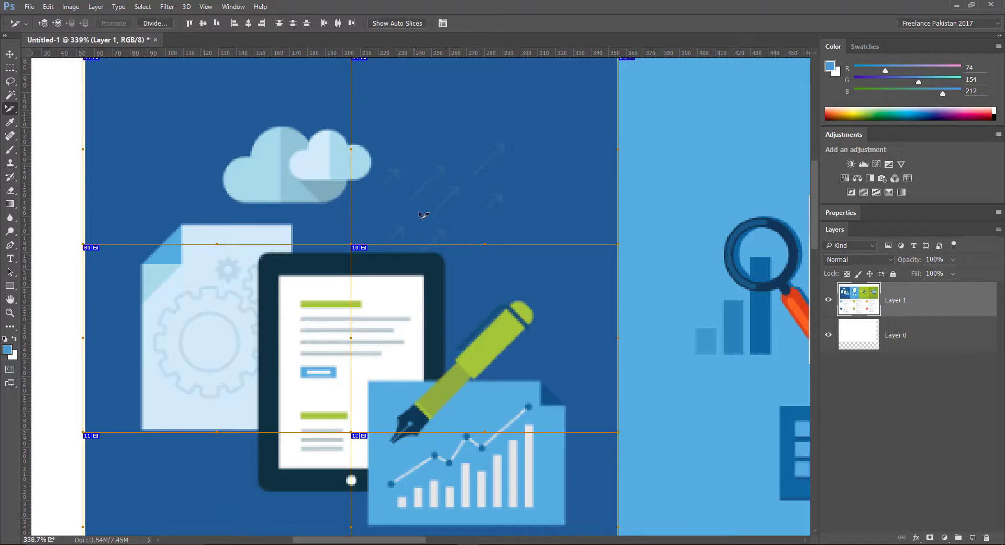
scroll(490, 252, "down", 2)
scroll(490, 252, "down", 1)
scroll(490, 253, "down", 1)
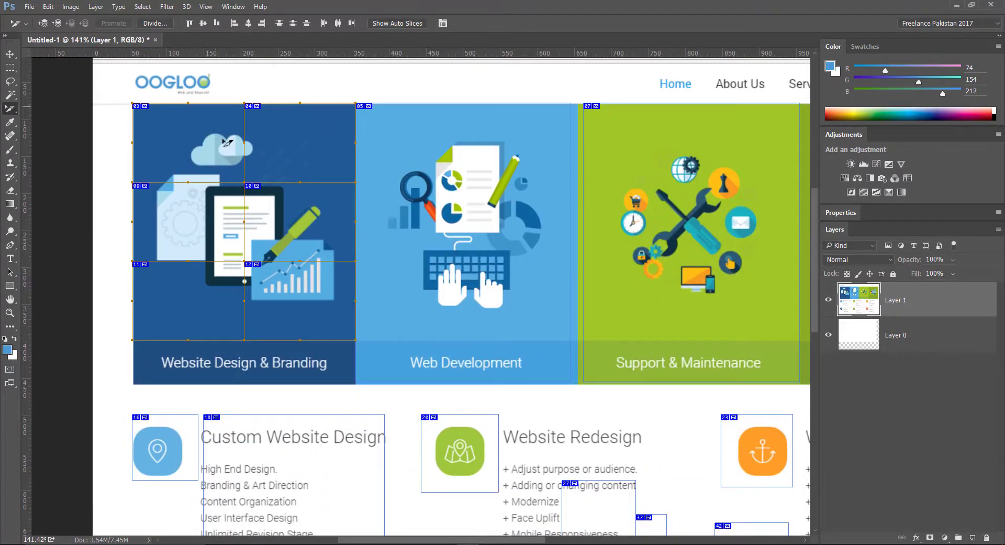
Dismiss slice 05's options unchanged, deselect it, and bring up Save for Web.
double_click(457, 127)
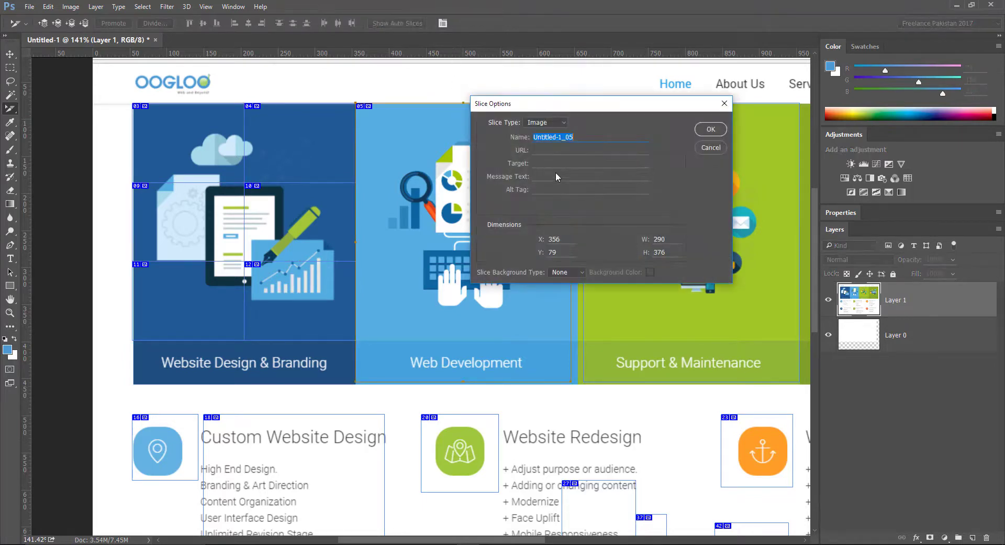
left_click(719, 148)
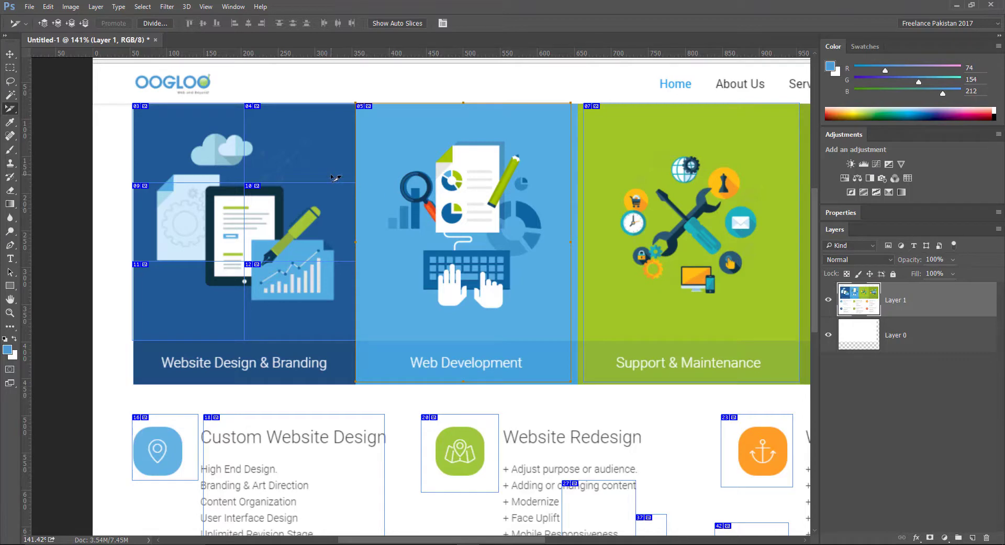
key("ctrl+d")
key("ctrl+alt+shift+s")
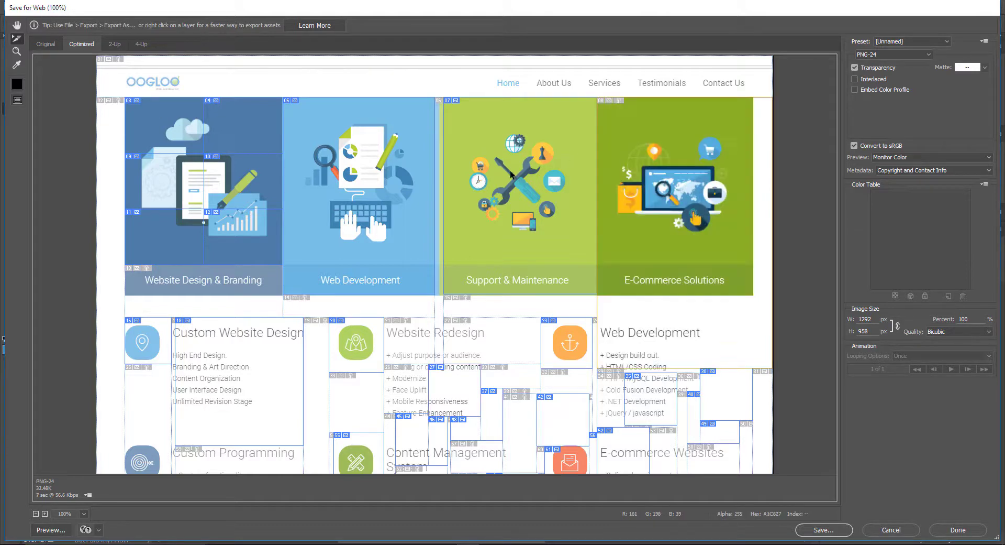
Check the file sizes of slices 04 and 09, then list the optimized format choices.
left_click(244, 132)
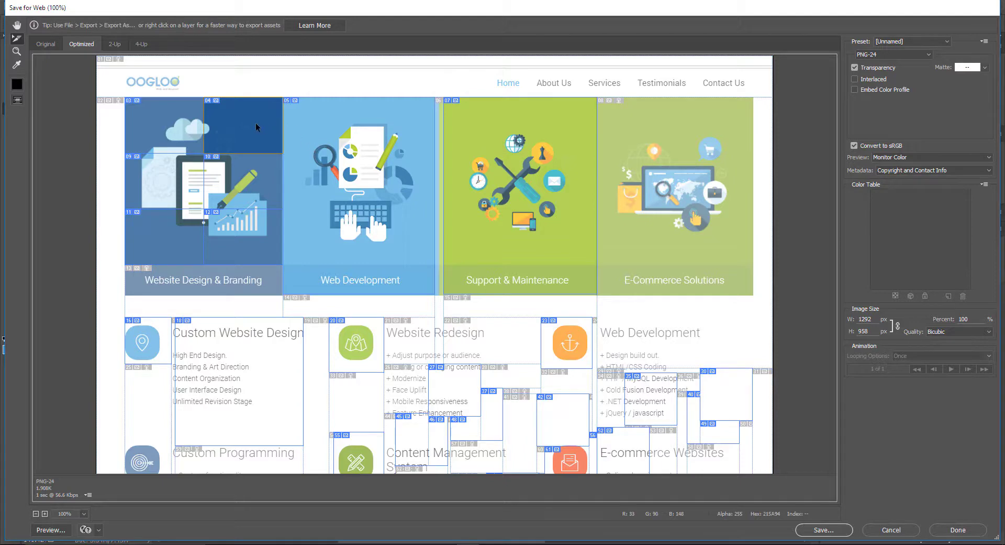
left_click(251, 191)
left_click(156, 176)
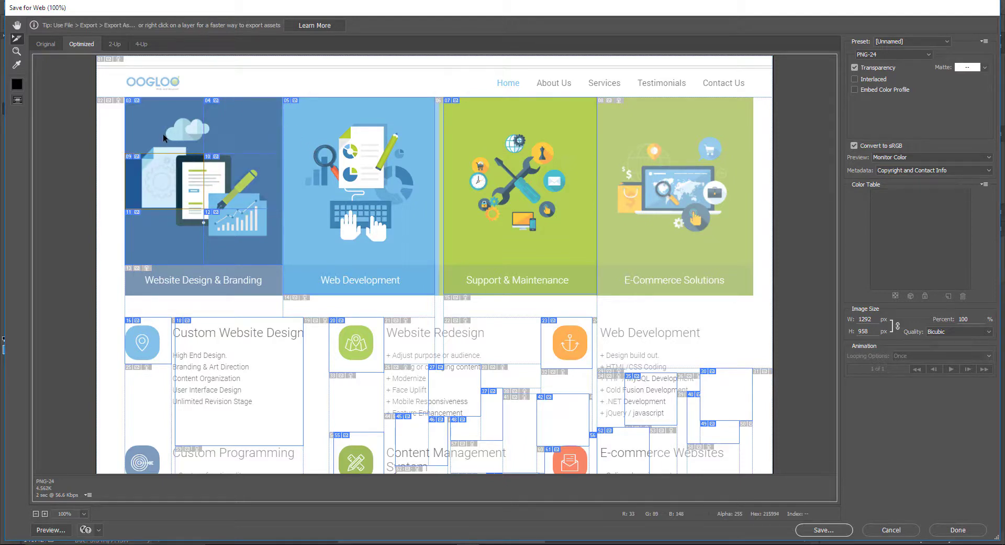
left_click(888, 55)
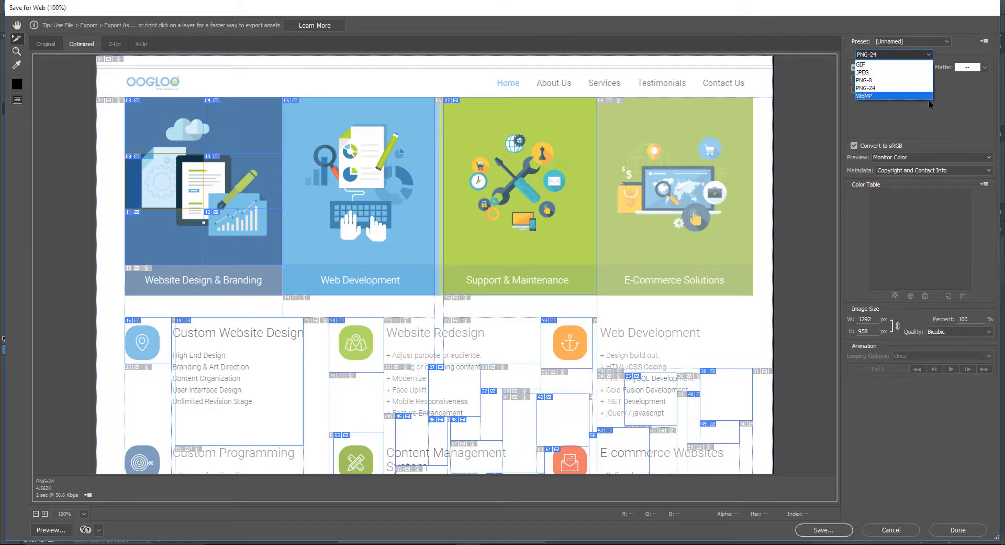
Close the format list, keeping PNG-24 as the export format.
left_click(958, 109)
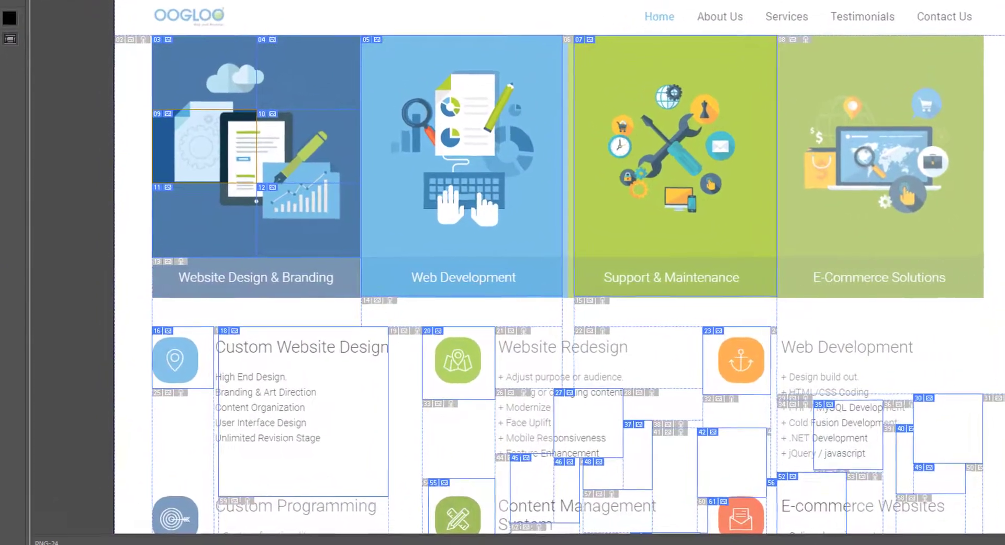
Save all slices as HTML and Images under the name freelancepakistan-images.
key("Return")
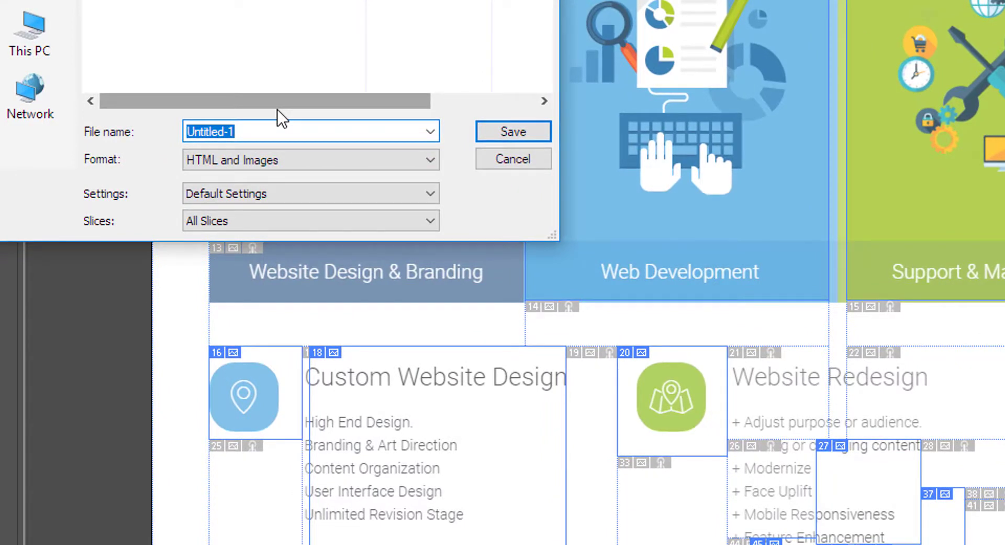
type("freelanc")
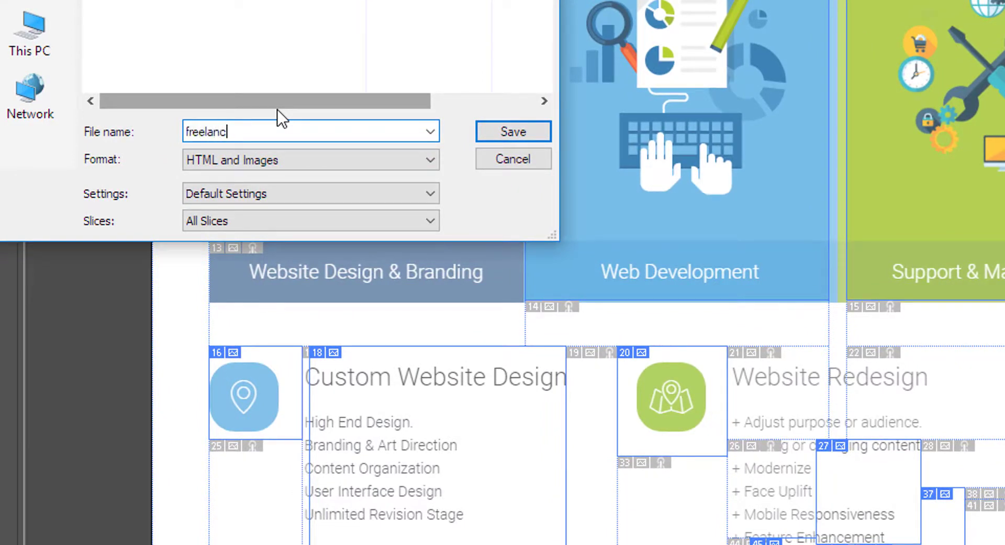
type("epakist")
type("an-images")
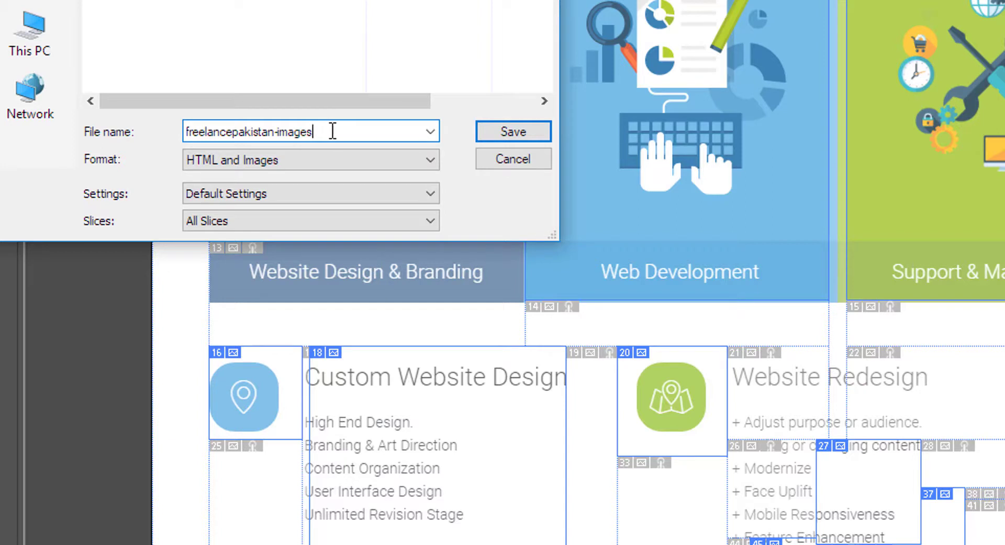
left_click(295, 159)
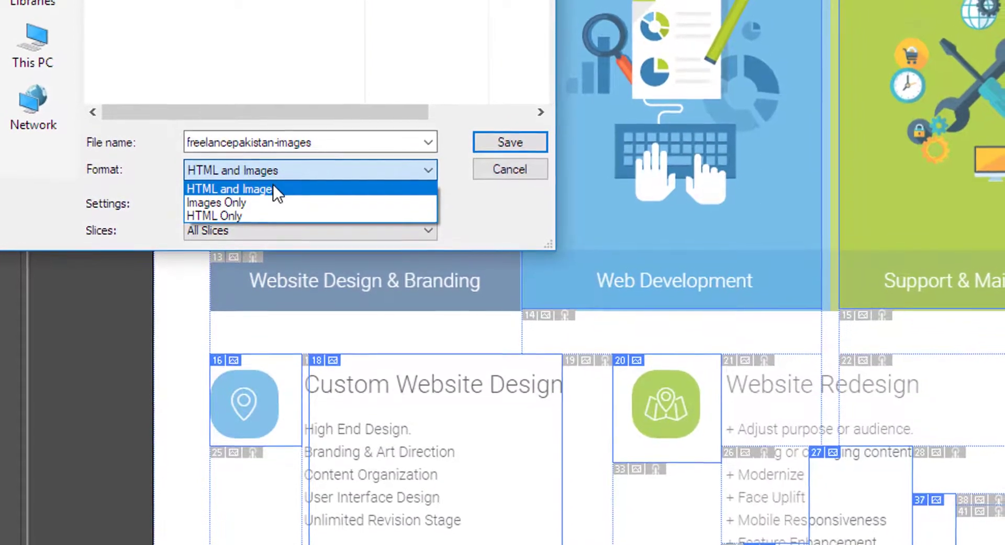
left_click(273, 182)
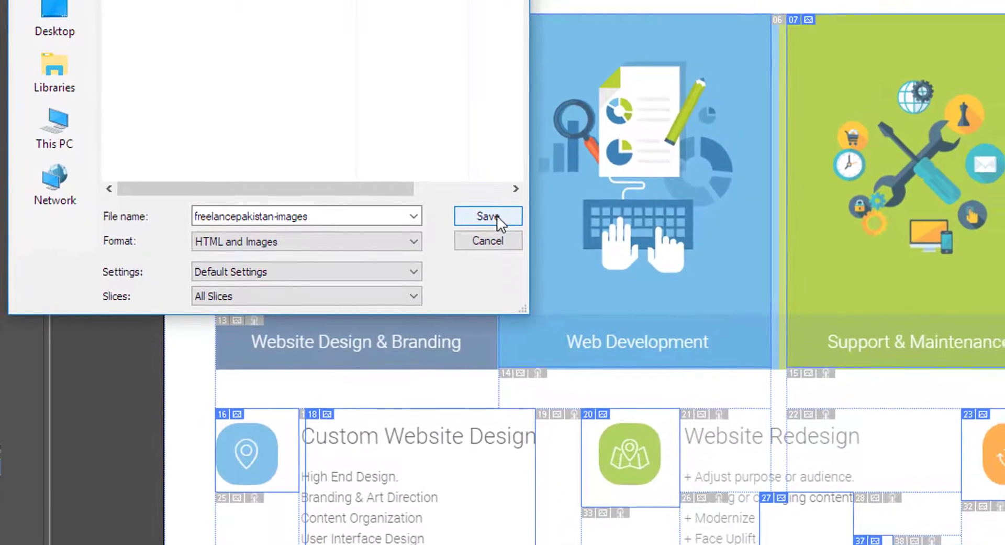
left_click(502, 191)
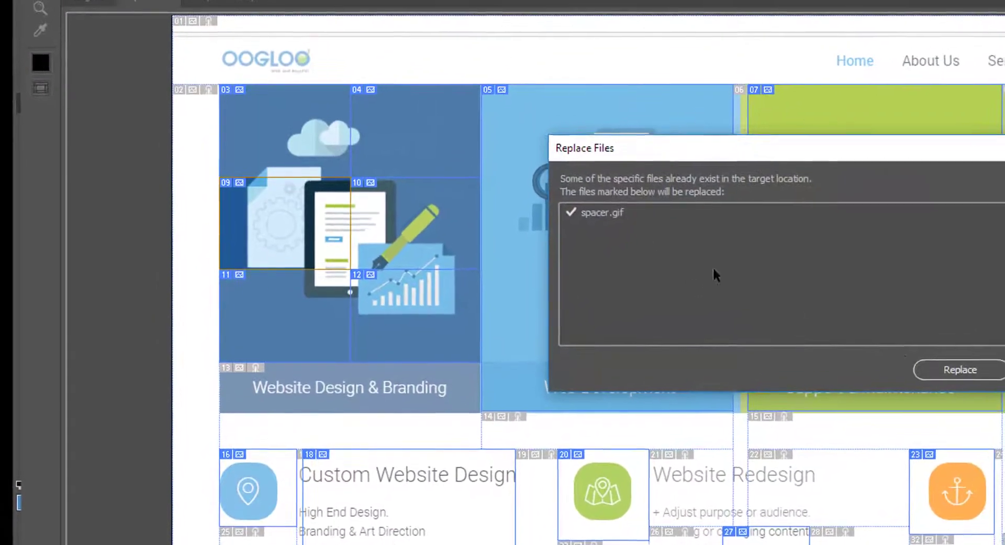
Replace the existing spacer.gif to finish the export, then bring up the File menu.
left_click(943, 381)
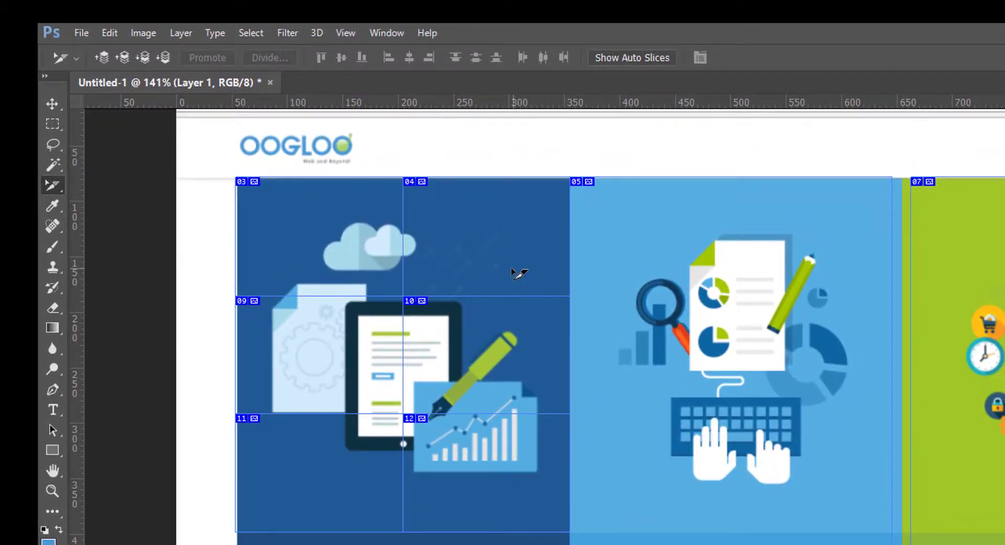
left_click(83, 33)
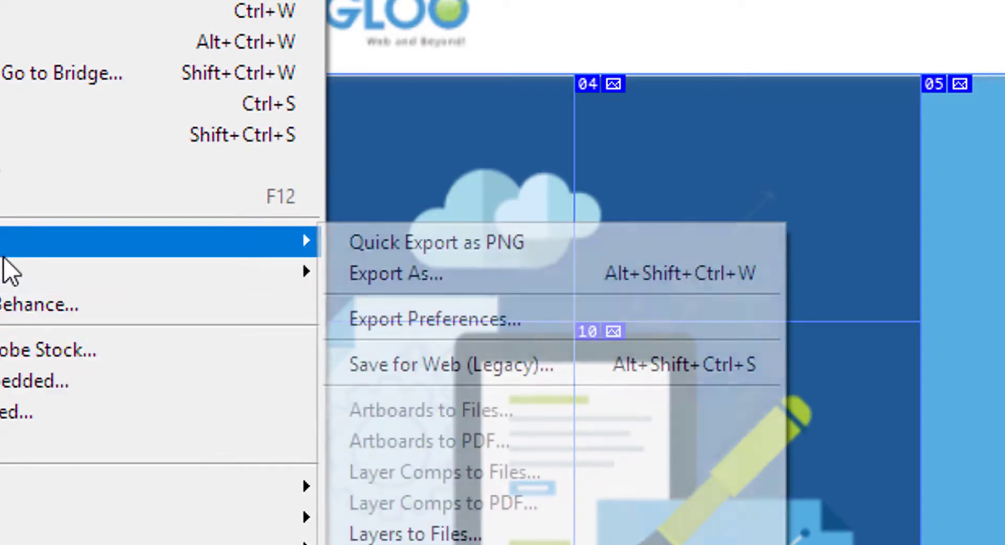
mouse_move(39, 157)
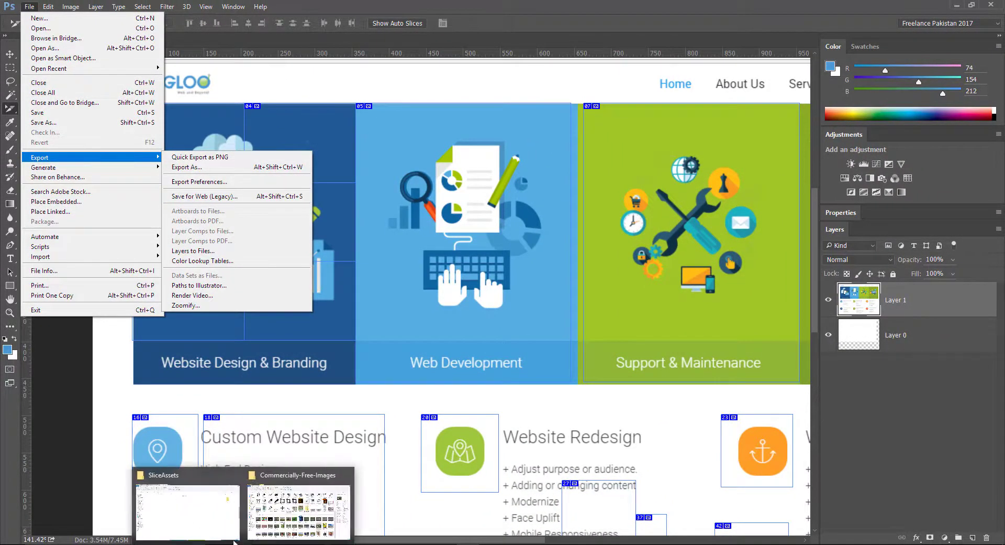
Preview the exported slice images in Photos from the _03 cloud slice, then return to SliceAssets.
left_click(214, 516)
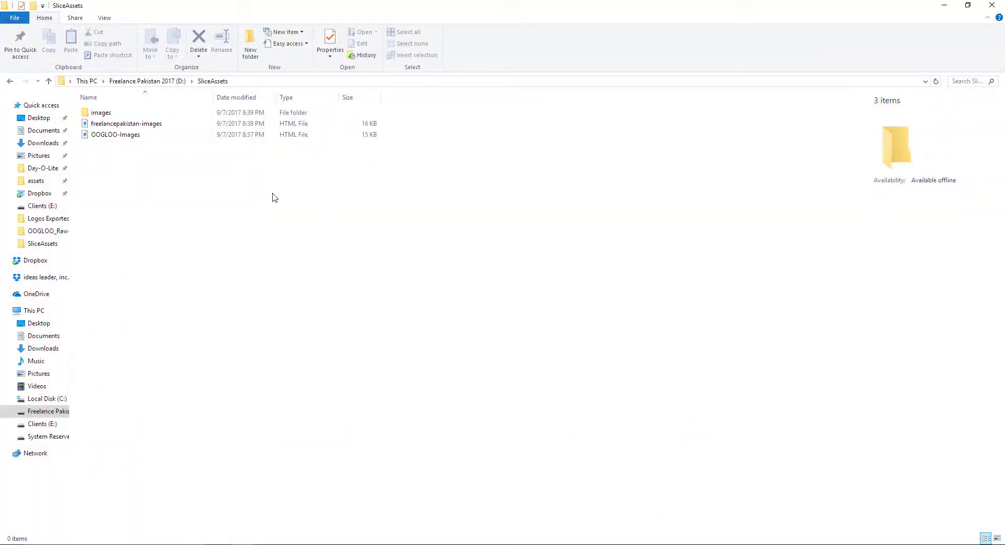
double_click(115, 114)
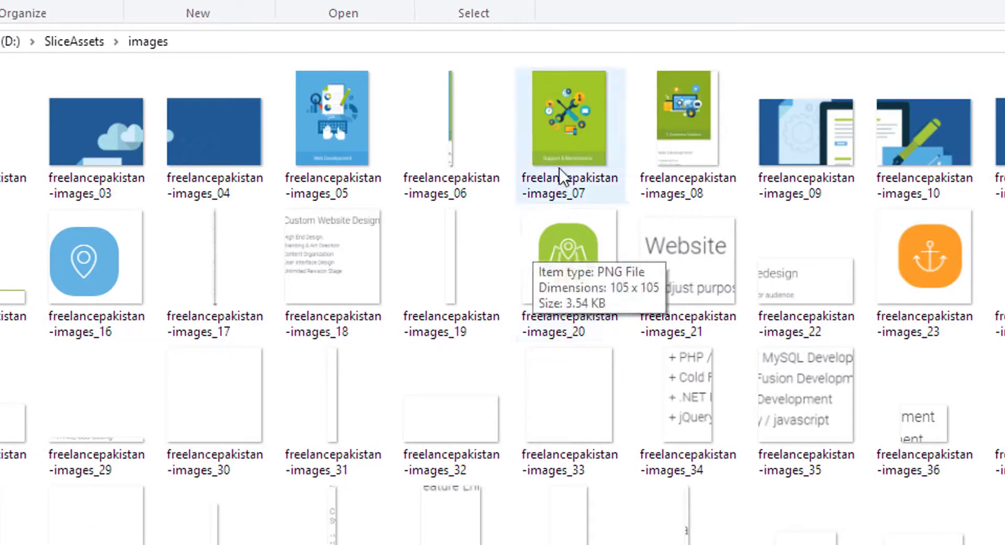
double_click(98, 155)
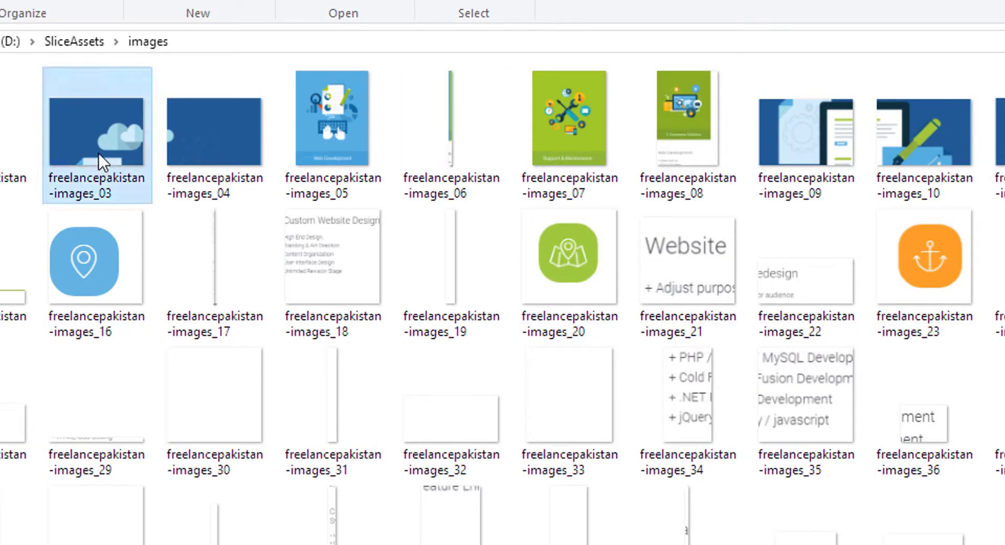
key("Right")
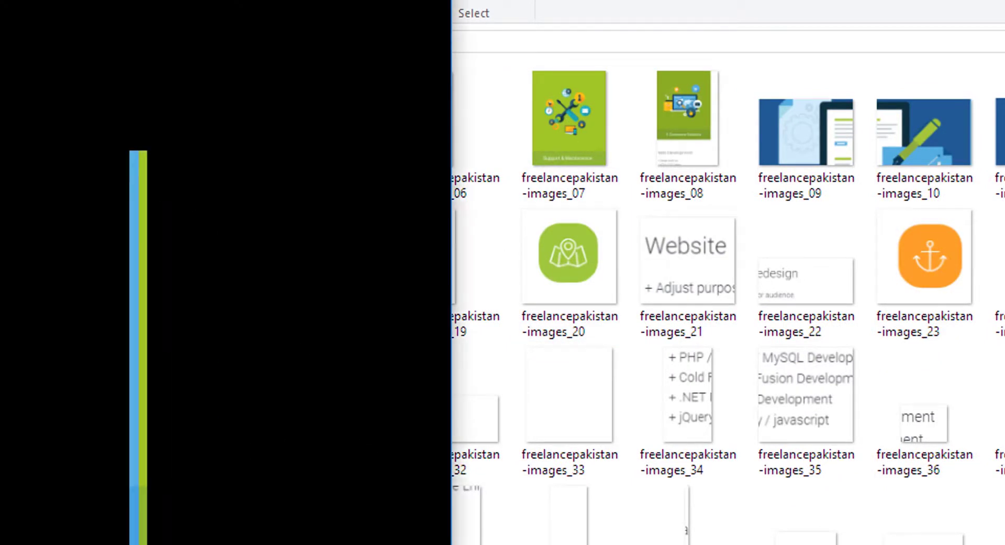
key("Right")
key("Right")
key("Right")
key("Right")
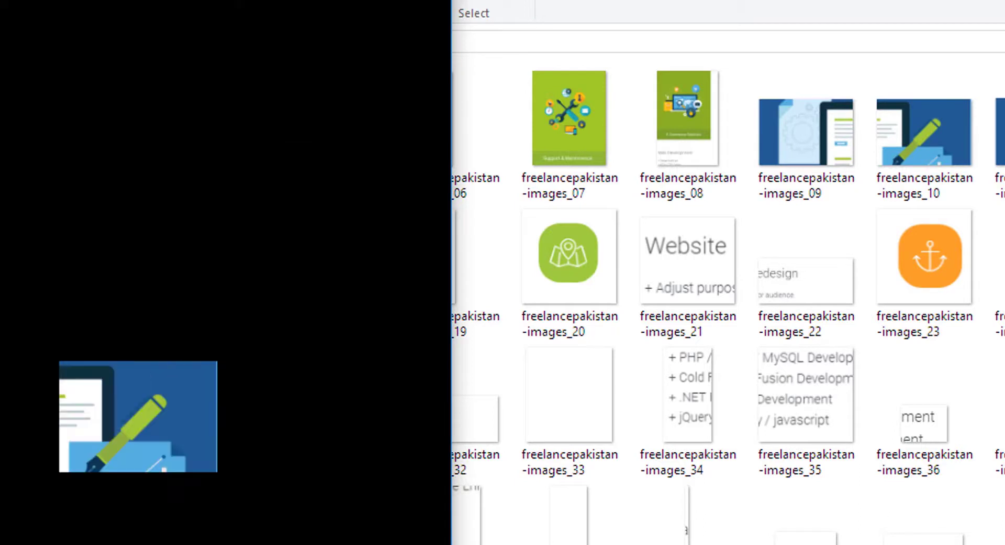
key("Right")
key("Right")
key("Right")
key("Right")
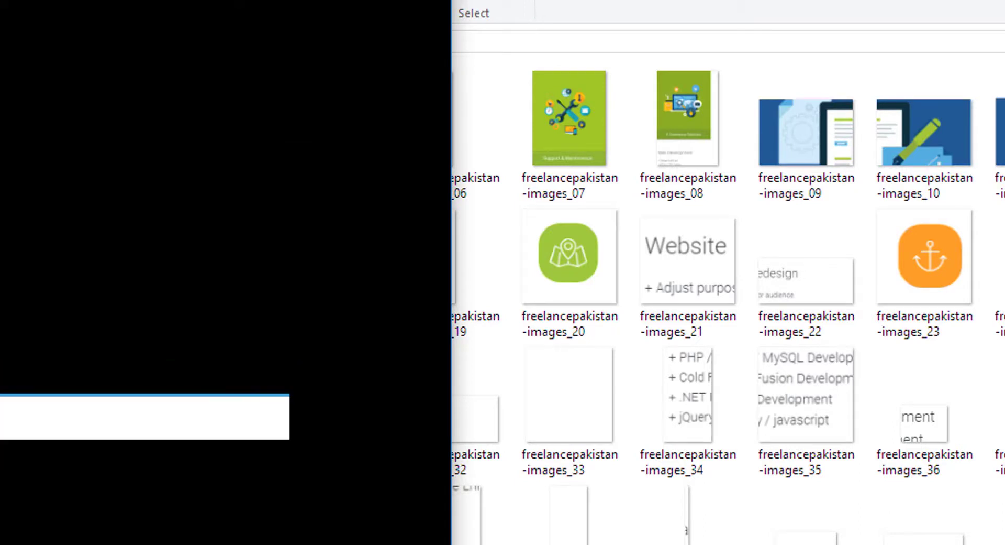
key("Right")
key("Right")
key("Right")
key("Right")
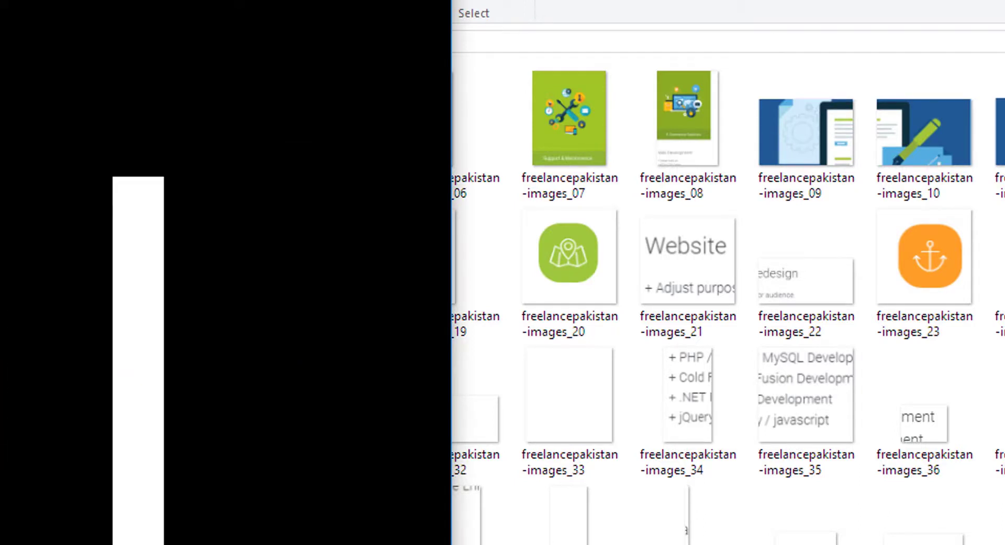
key("Right")
key("Right")
key("Right")
key("Right")
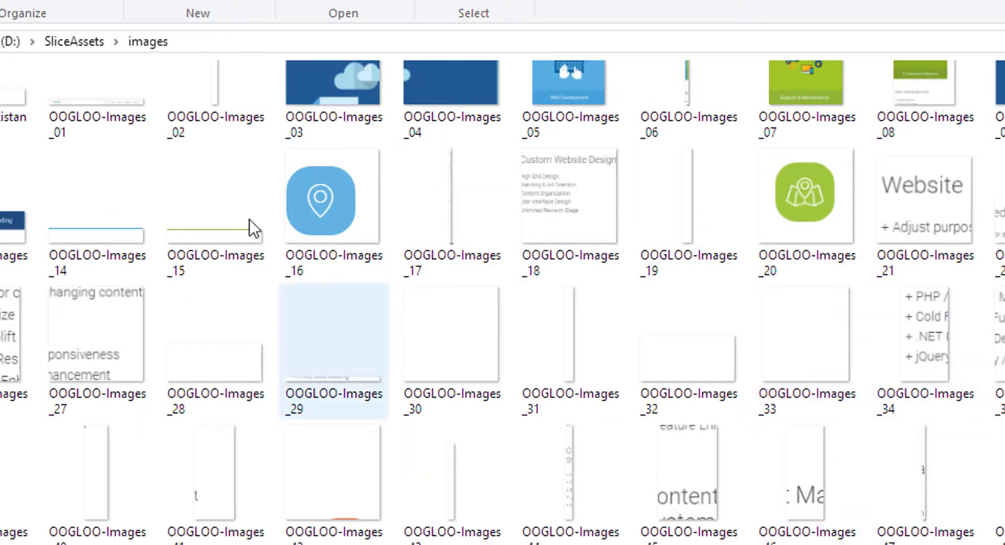
left_click(81, 43)
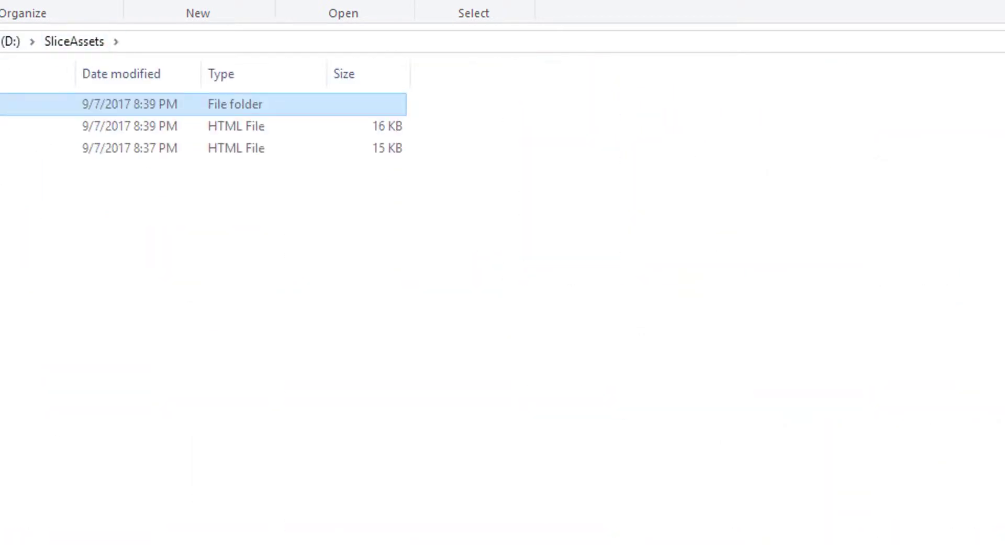
left_click(31, 149)
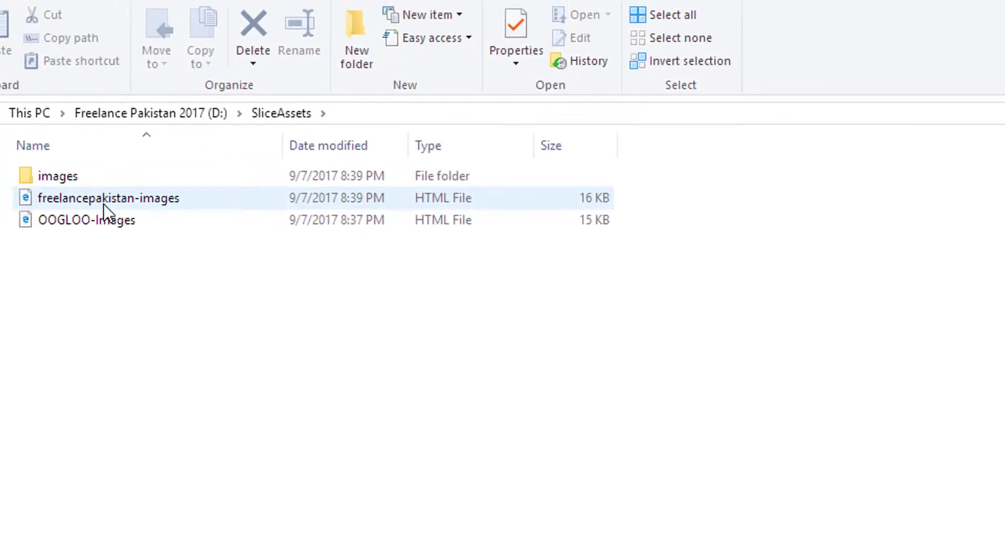
View freelancepakistan-images.html in Edge, then open its source in Notepad++.
double_click(116, 198)
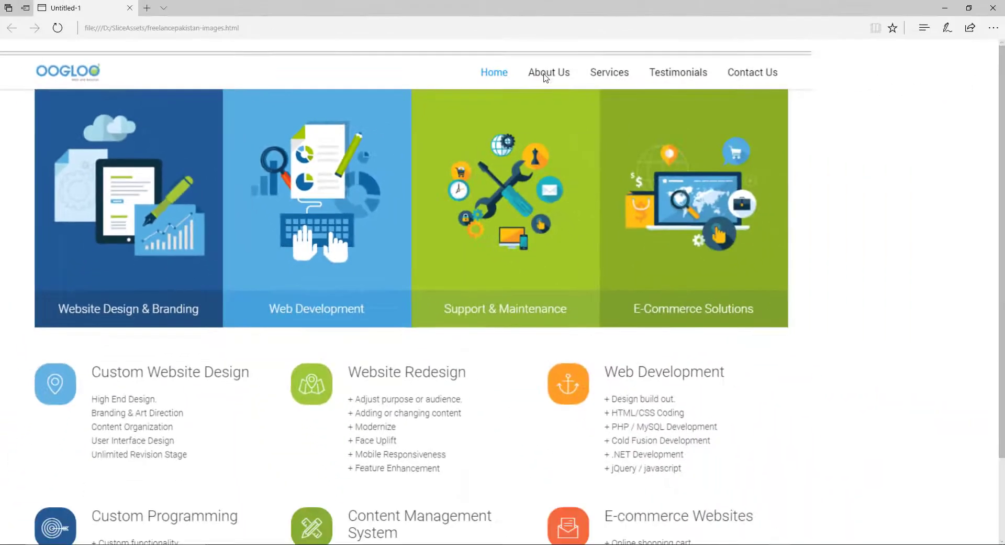
scroll(277, 173, "down", 2)
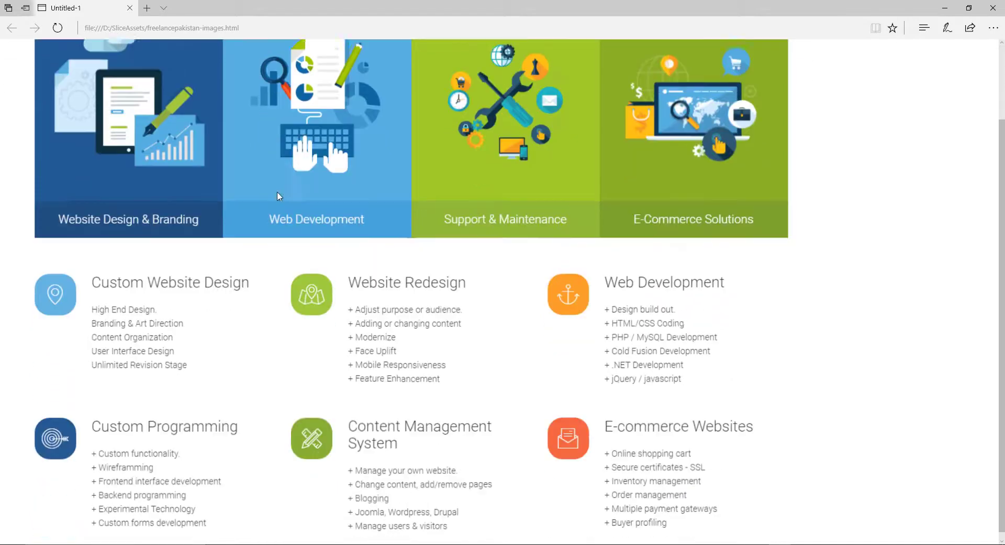
scroll(510, 238, "up", 2)
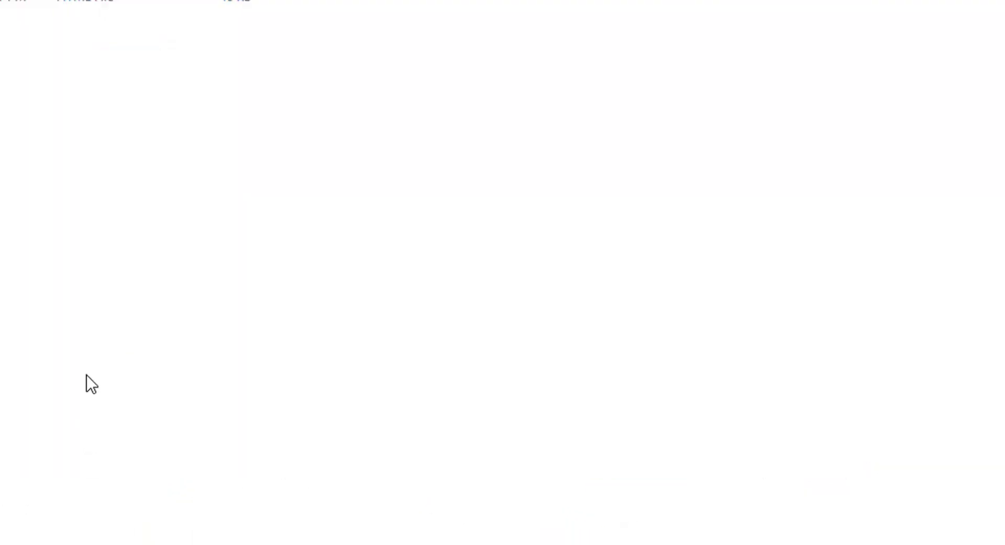
right_click(138, 73)
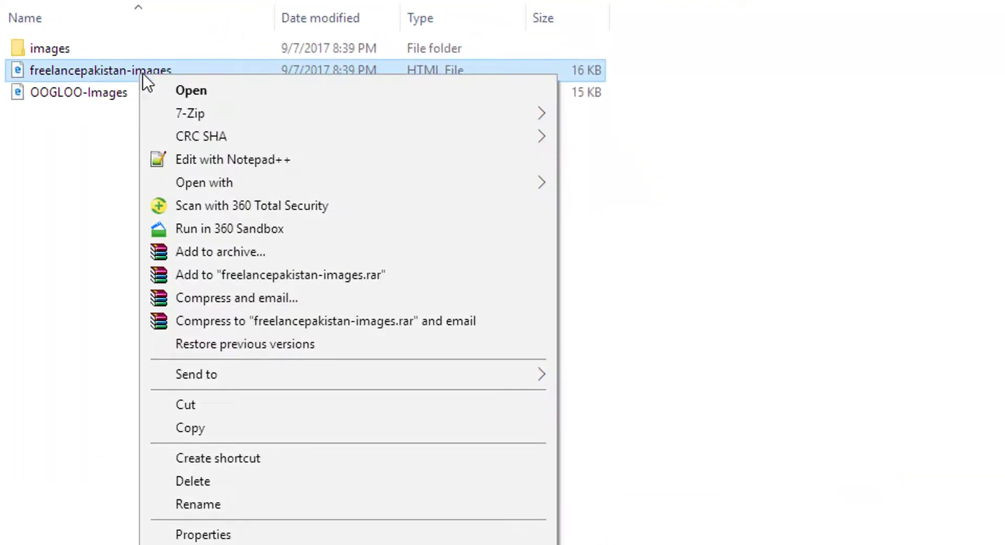
left_click(225, 164)
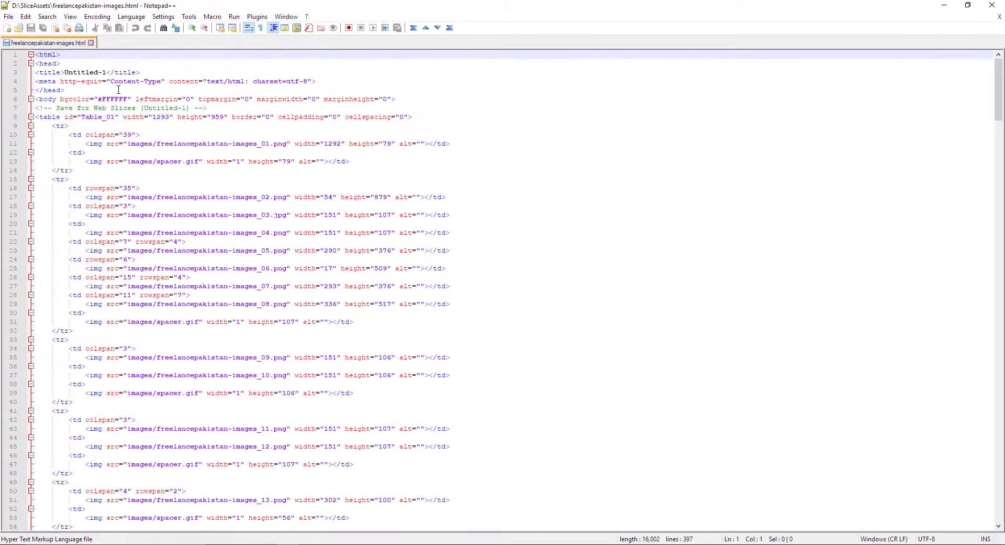
Inspect the Table_01 tag and the row and cell markup around lines 96–98.
left_click(48, 116)
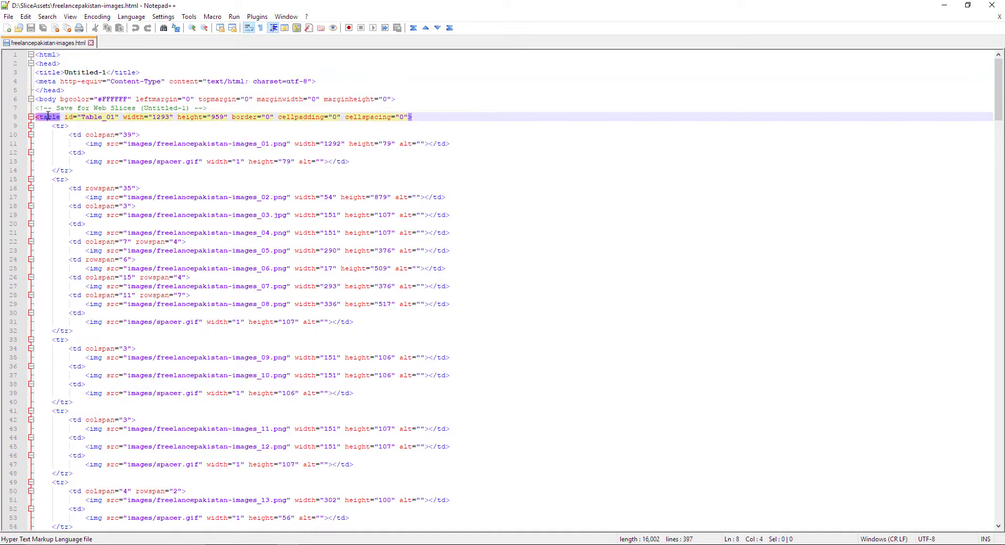
scroll(79, 183, "down", 6)
scroll(105, 236, "down", 6)
scroll(131, 272, "down", 6)
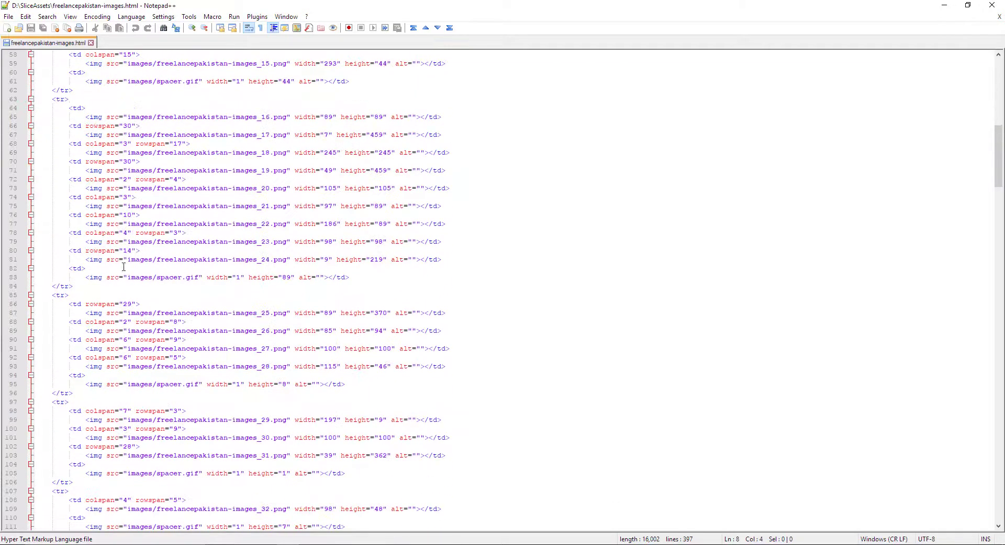
scroll(144, 286, "down", 7)
scroll(136, 267, "down", 2)
left_click(57, 152)
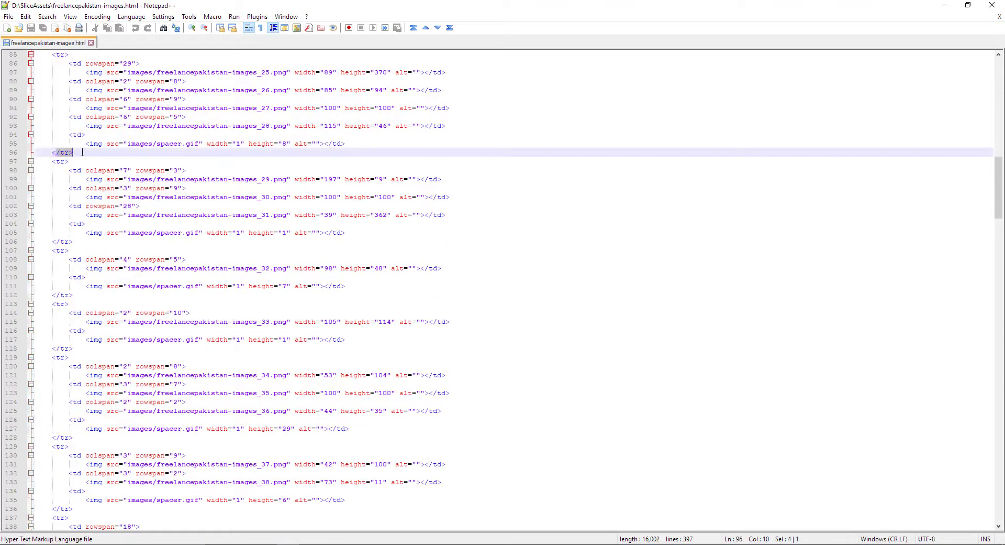
left_click(92, 170)
Scroll through the rest of the table markup and return to Photoshop.
scroll(84, 167, "down", 2)
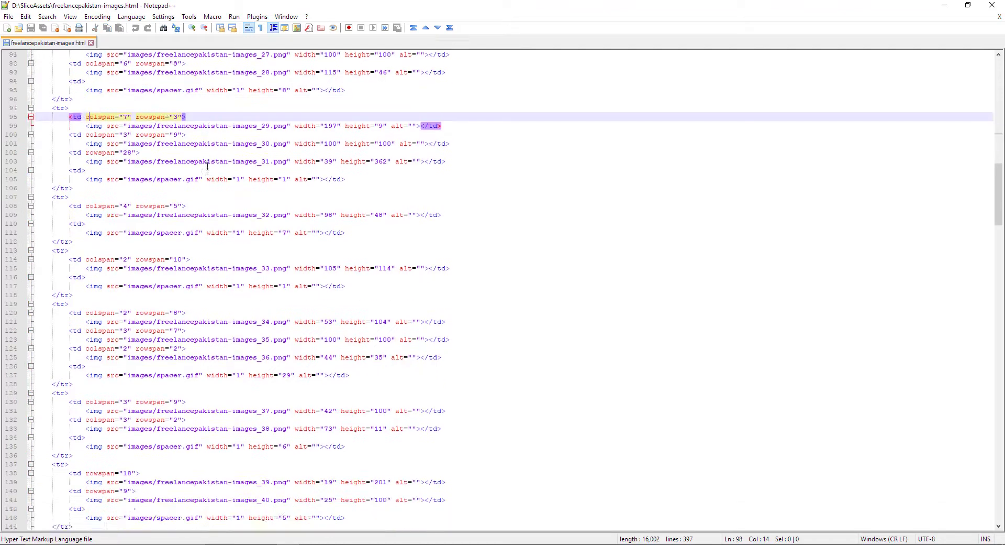
scroll(157, 184, "down", 6)
scroll(209, 173, "down", 6)
scroll(213, 323, "down", 7)
scroll(213, 324, "down", 8)
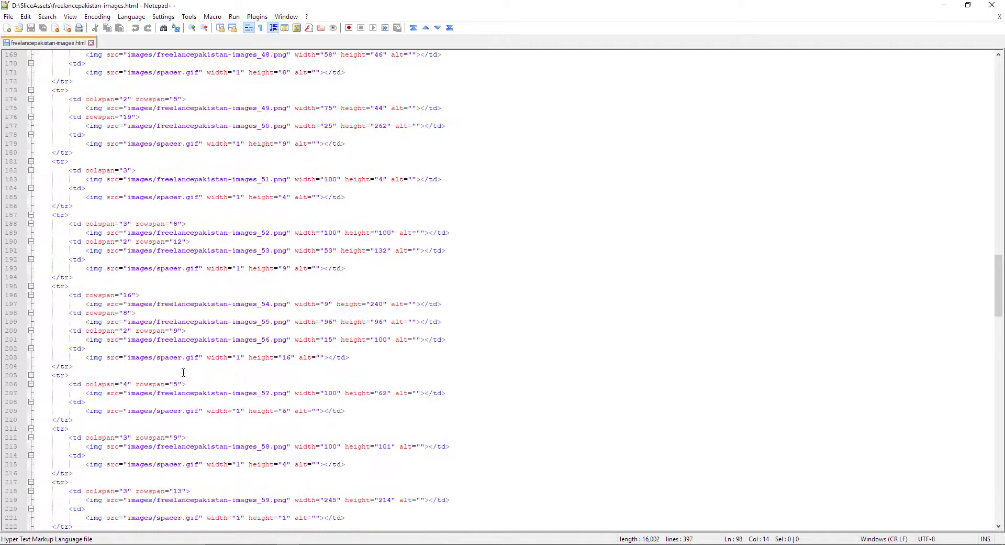
scroll(209, 367, "down", 9)
scroll(191, 385, "down", 8)
scroll(223, 346, "down", 9)
scroll(222, 345, "down", 1)
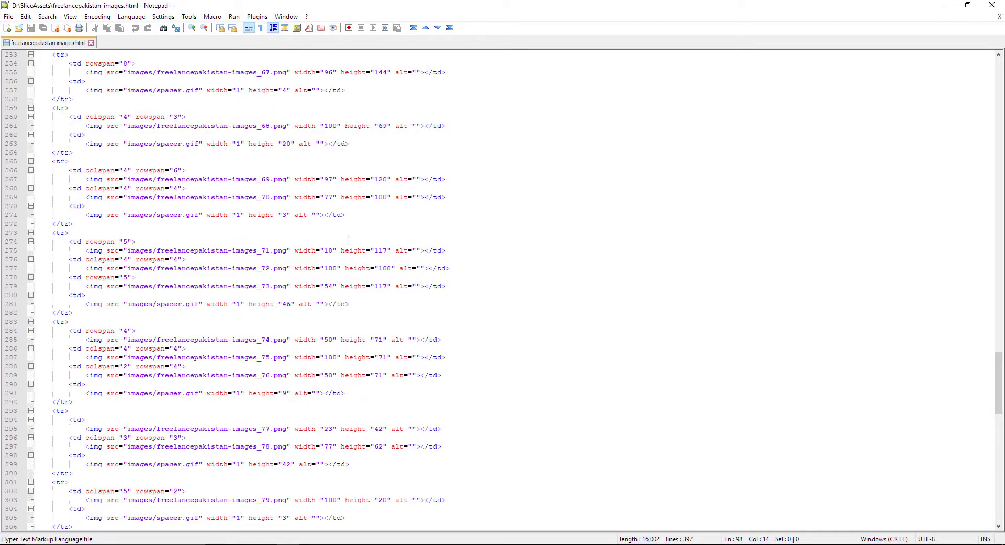
key("alt+Tab")
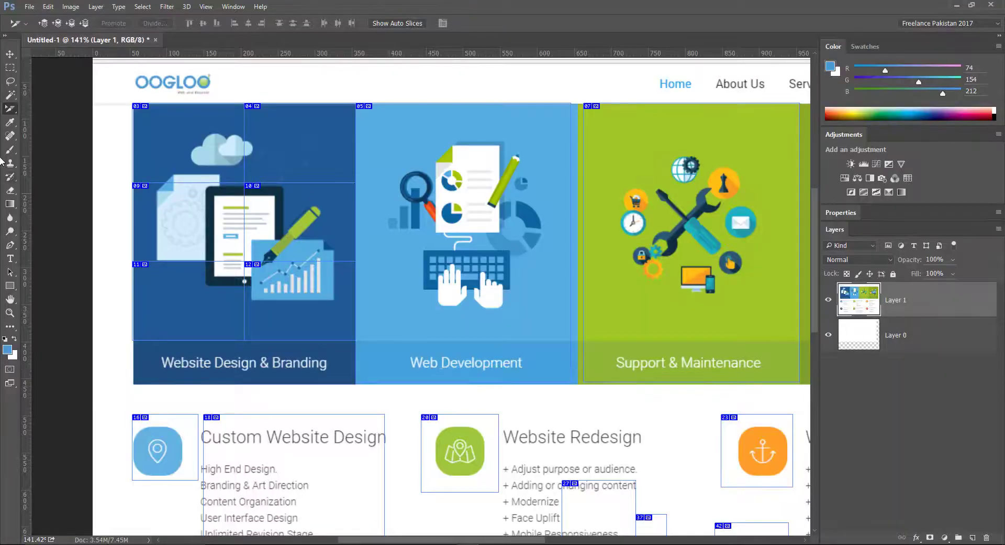